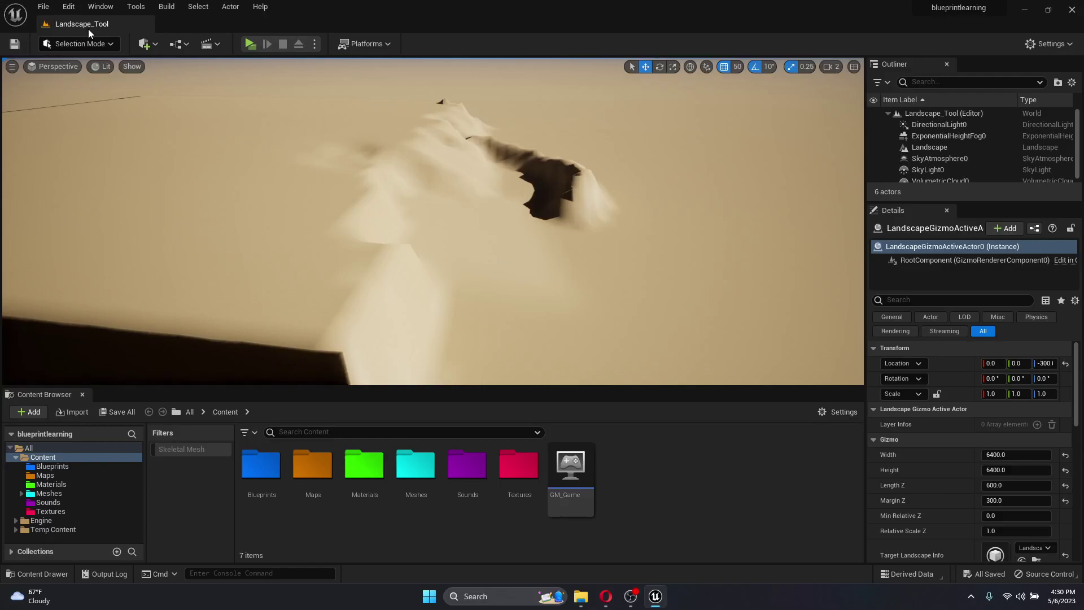
click(101, 44)
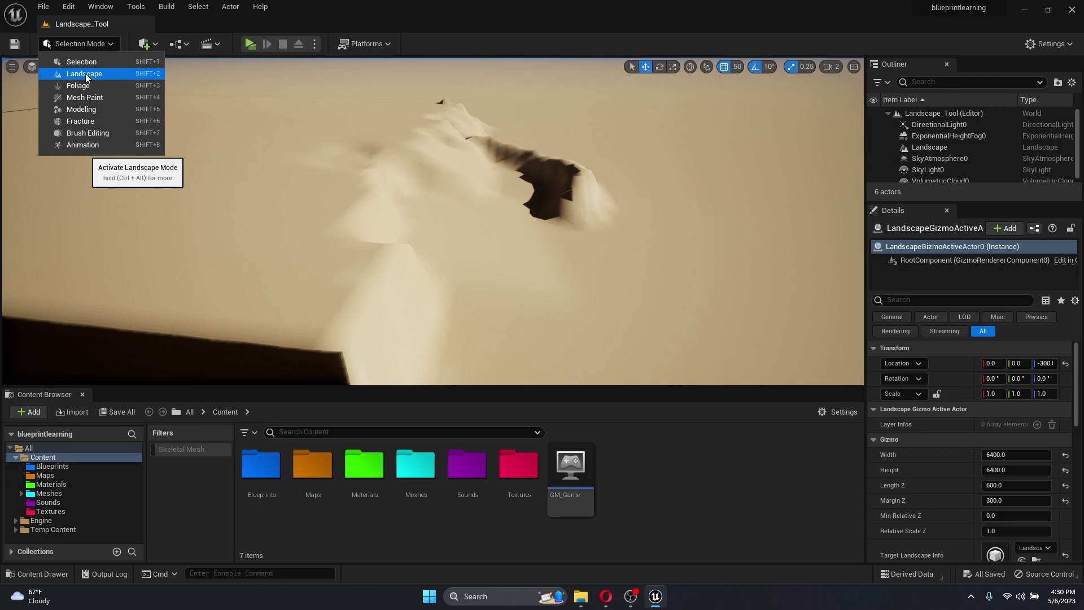
click(124, 33)
mouse_move(421, 201)
right_down()
mouse_move(271, 158)
mouse_move(389, 175)
mouse_move(474, 226)
mouse_move(587, 180)
mouse_move(485, 209)
mouse_move(426, 200)
right_up()
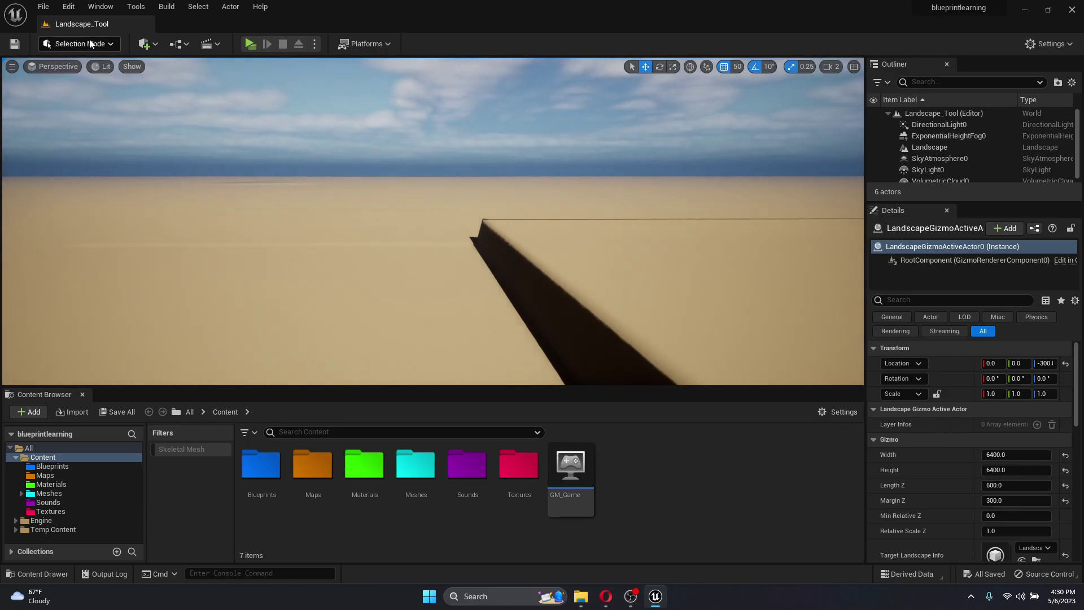
mouse_move(630, 593)
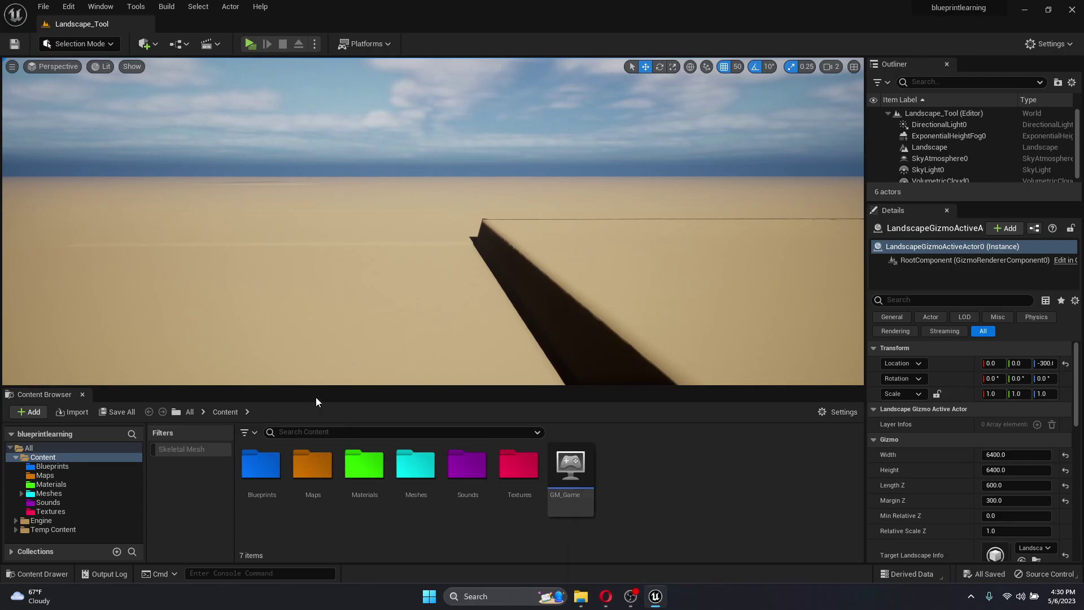
click(77, 46)
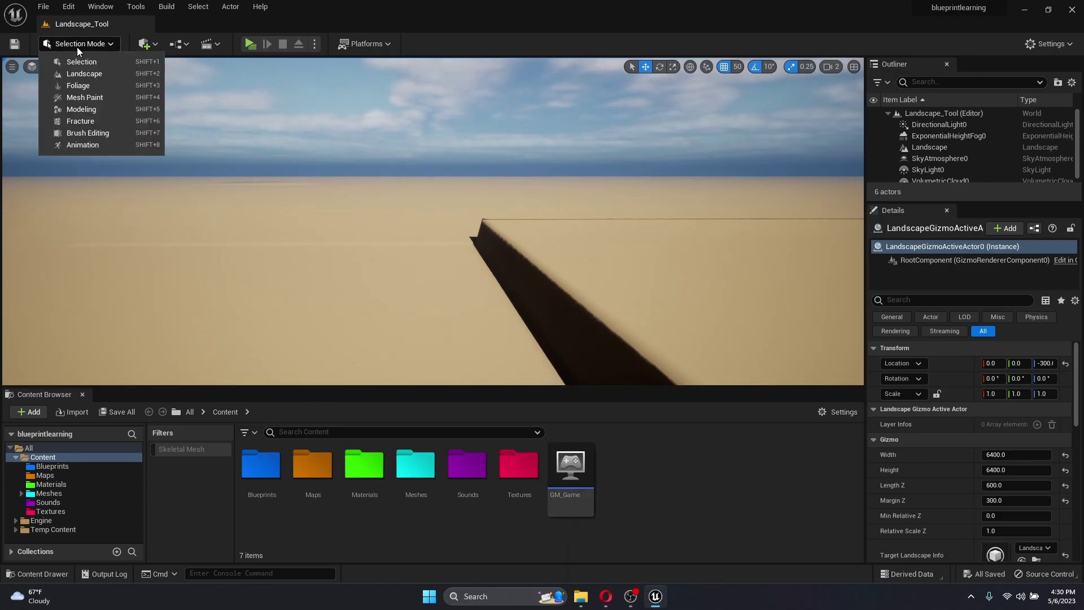
click(45, 7)
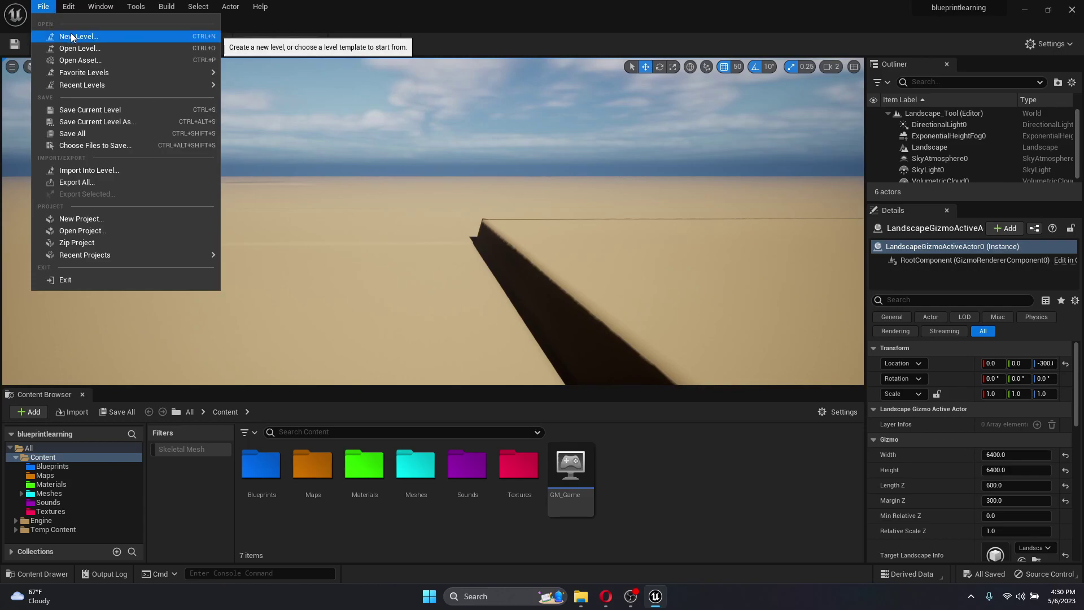
Show the Maps folder's contents and create a new level from the Empty Level template.
double_click(313, 464)
click(43, 6)
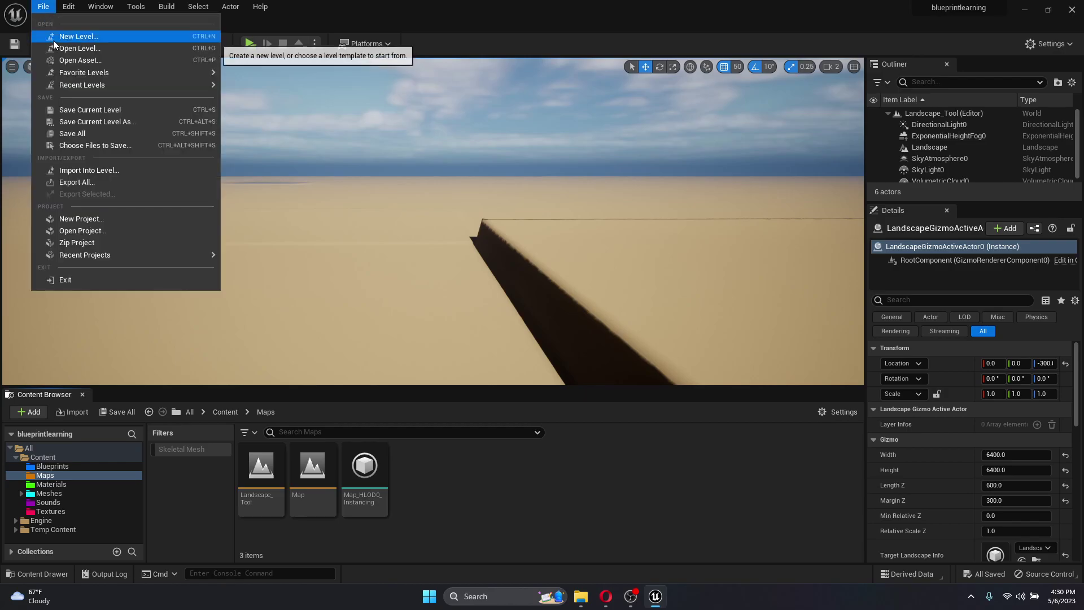
click(56, 38)
click(614, 238)
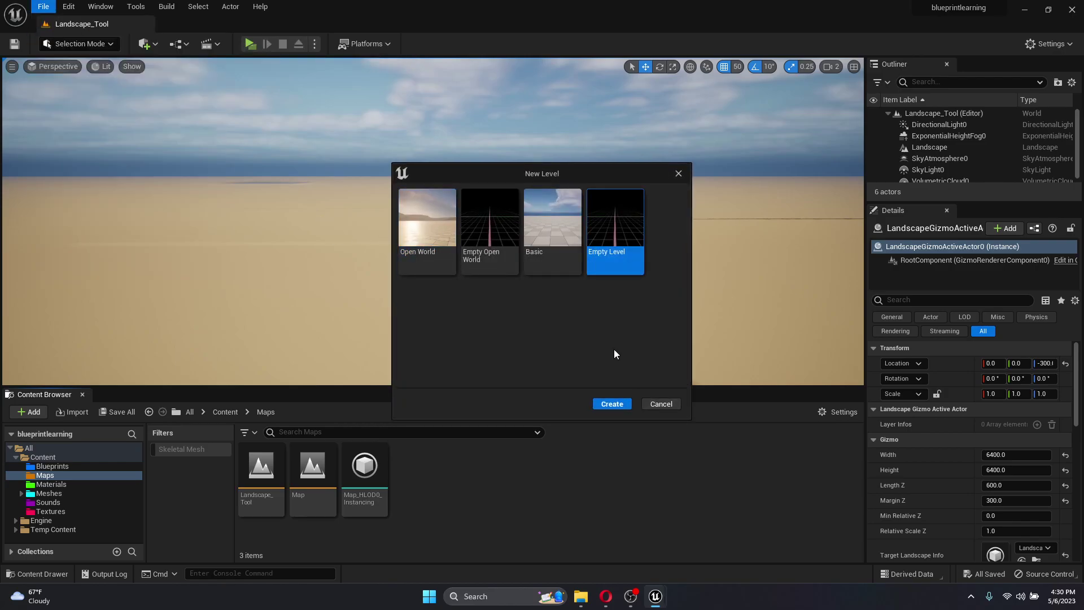
click(609, 401)
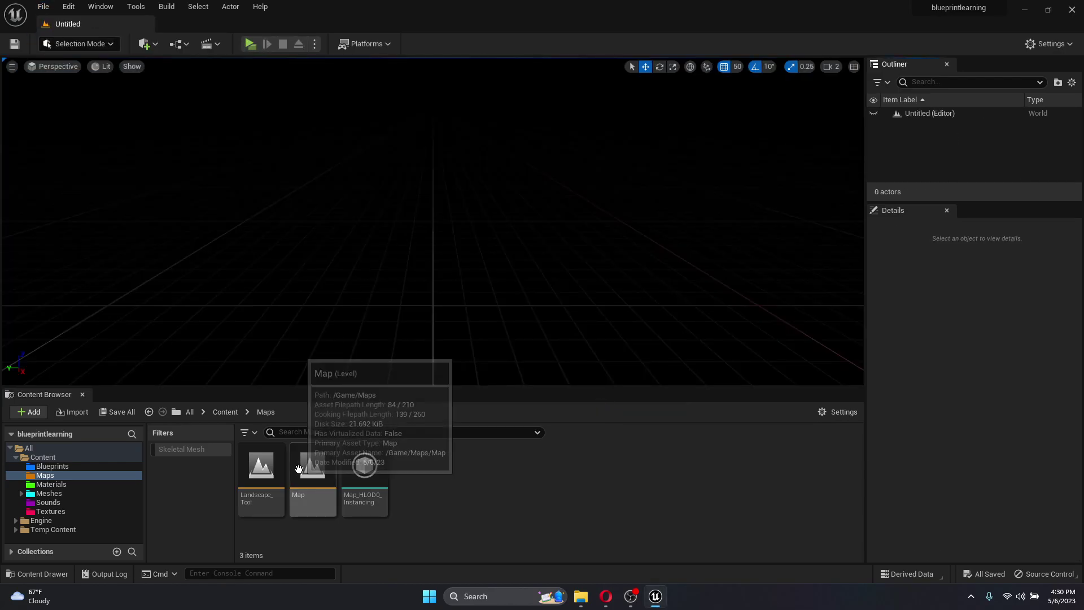
Copy the name of the Landscape_Tool level in the Maps folder and force-delete that level.
click(261, 474)
key(F2)
key(ctrl+c)
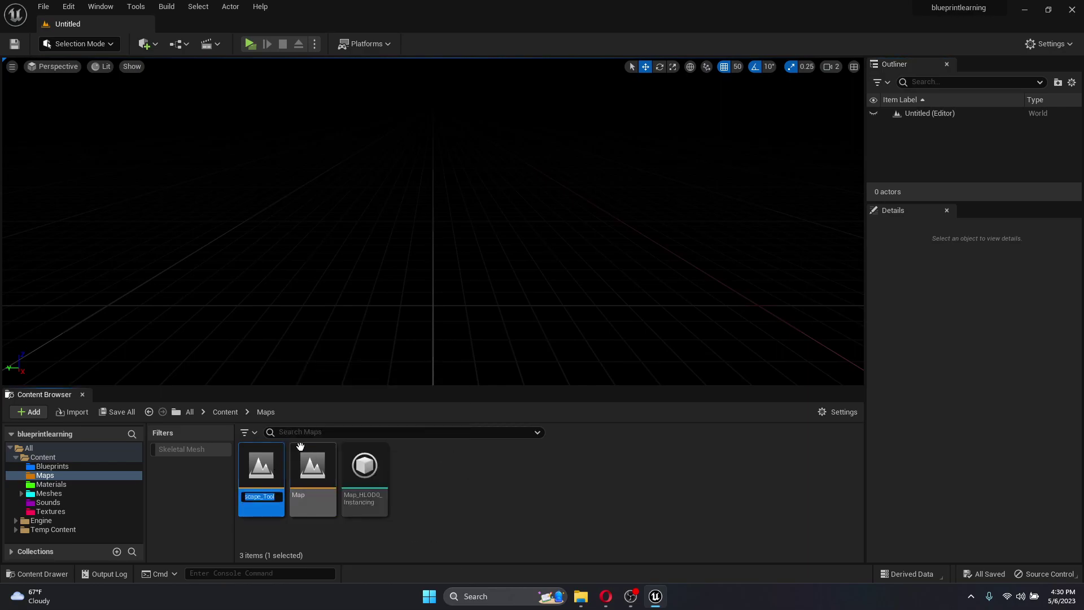
click(443, 517)
click(269, 474)
key(Delete)
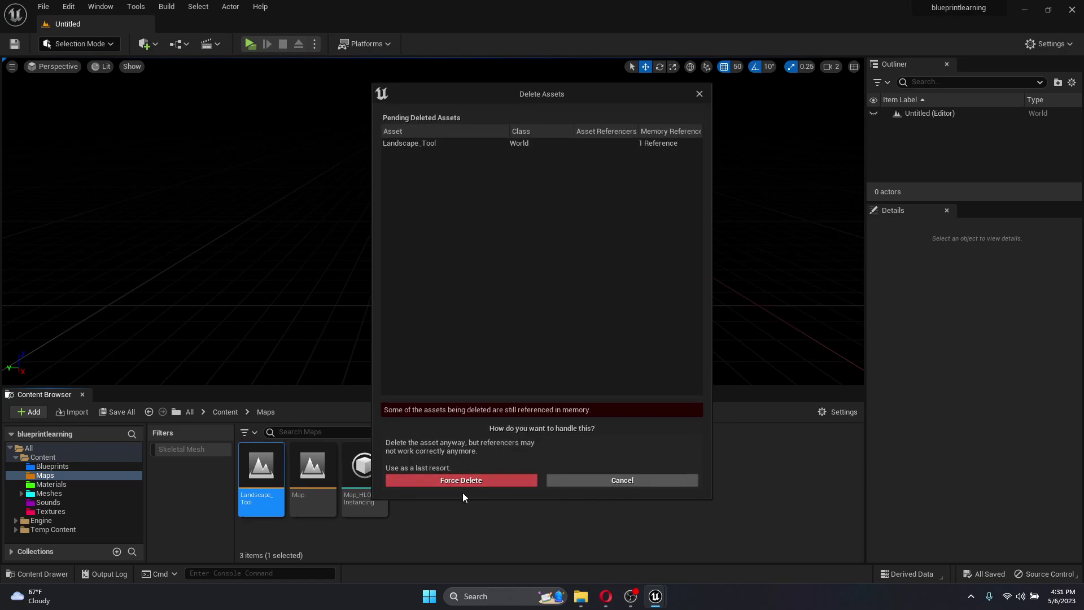
click(464, 481)
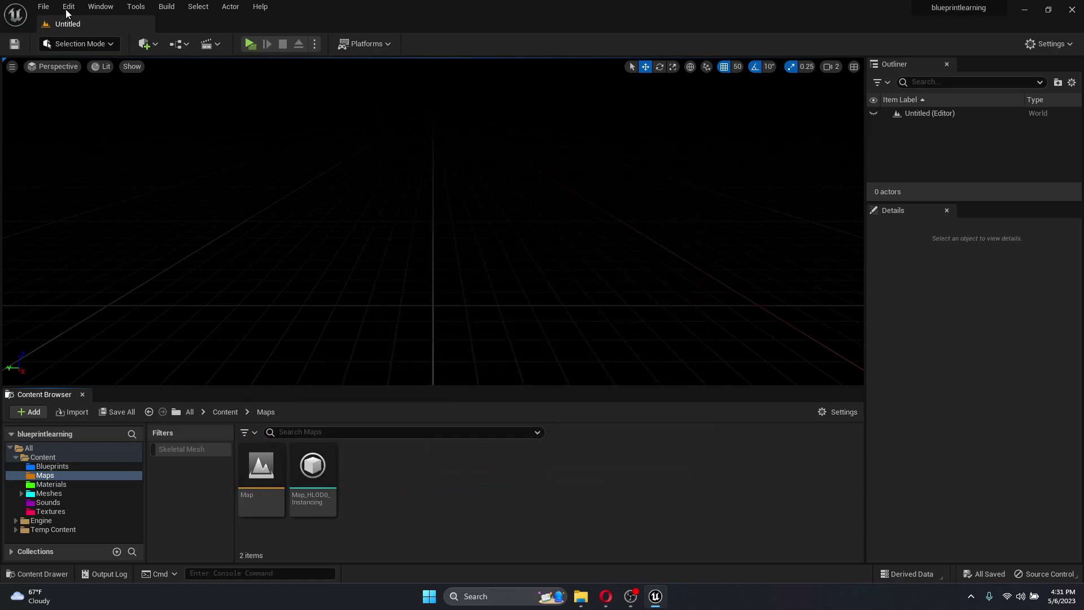
Save the new empty level in the Maps folder as Landscape_Tool.
click(44, 7)
mouse_move(80, 85)
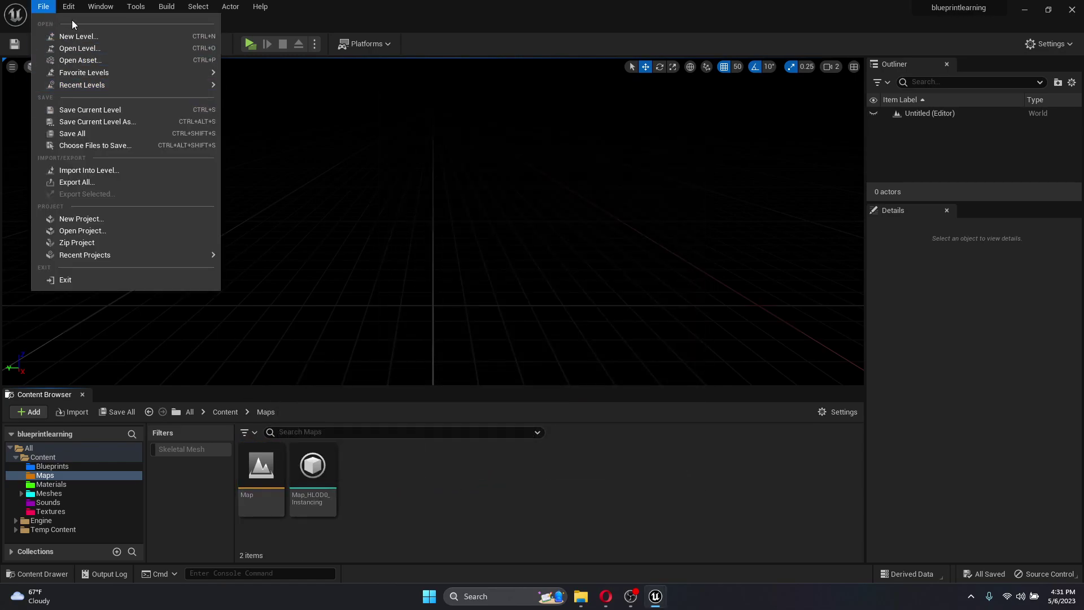
click(77, 133)
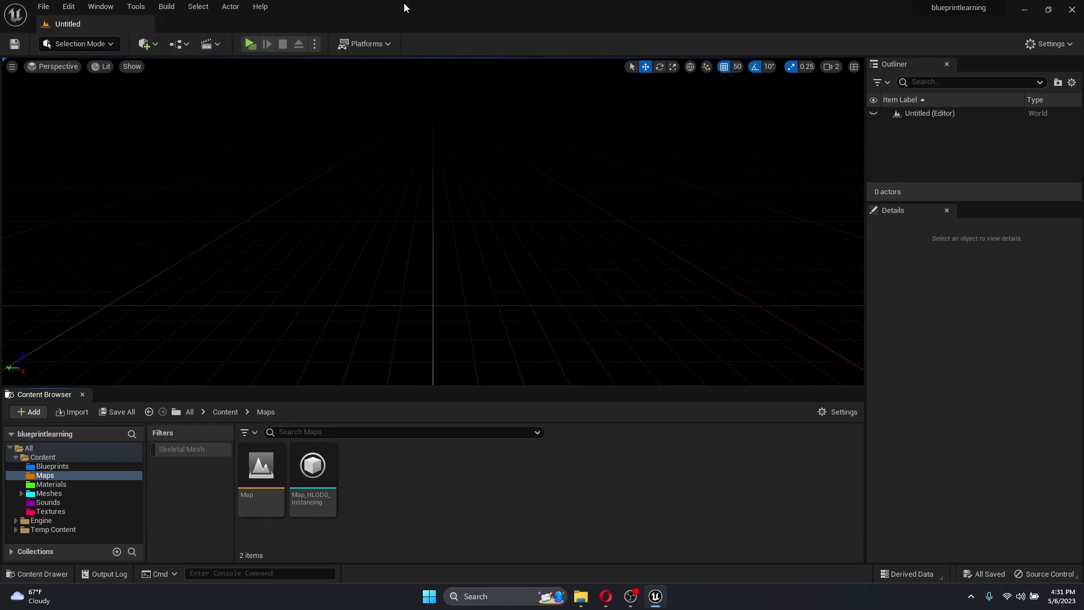
key(ctrl+v)
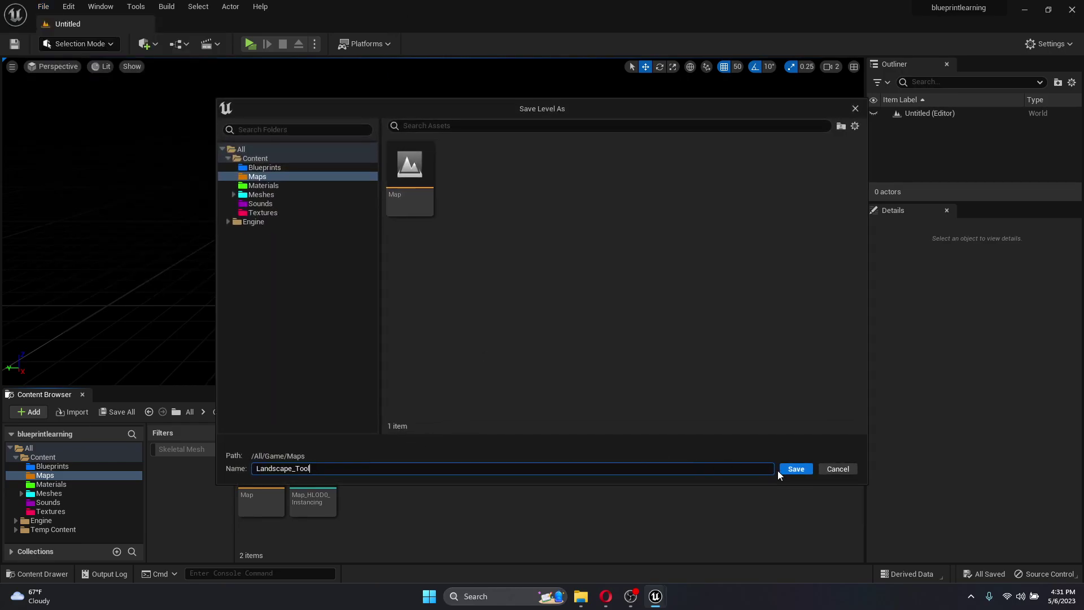
click(784, 468)
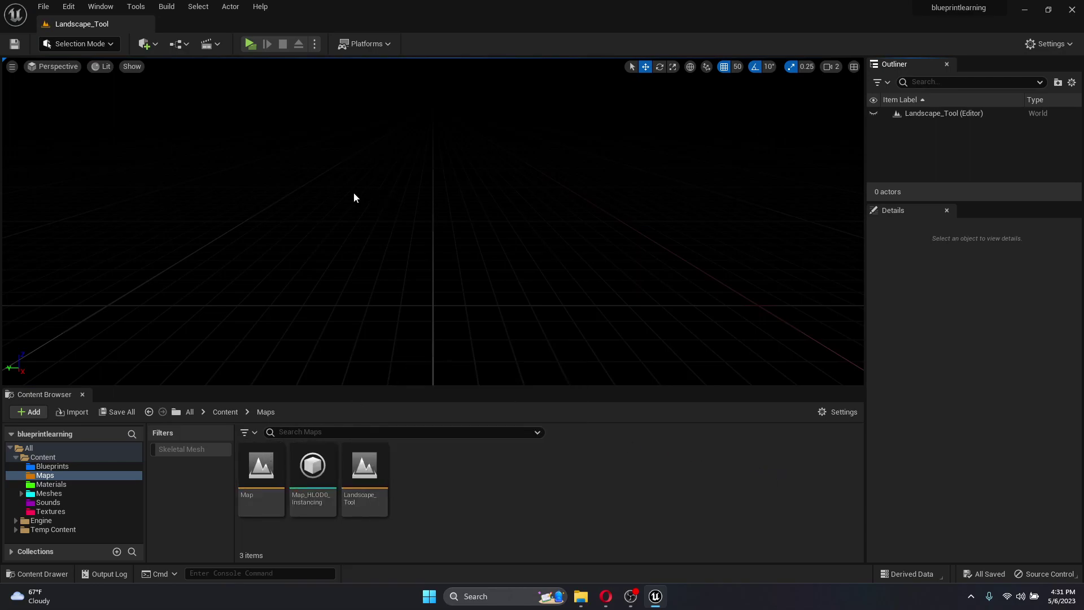
Switch to Landscape mode and reset the new landscape's material to None.
click(112, 44)
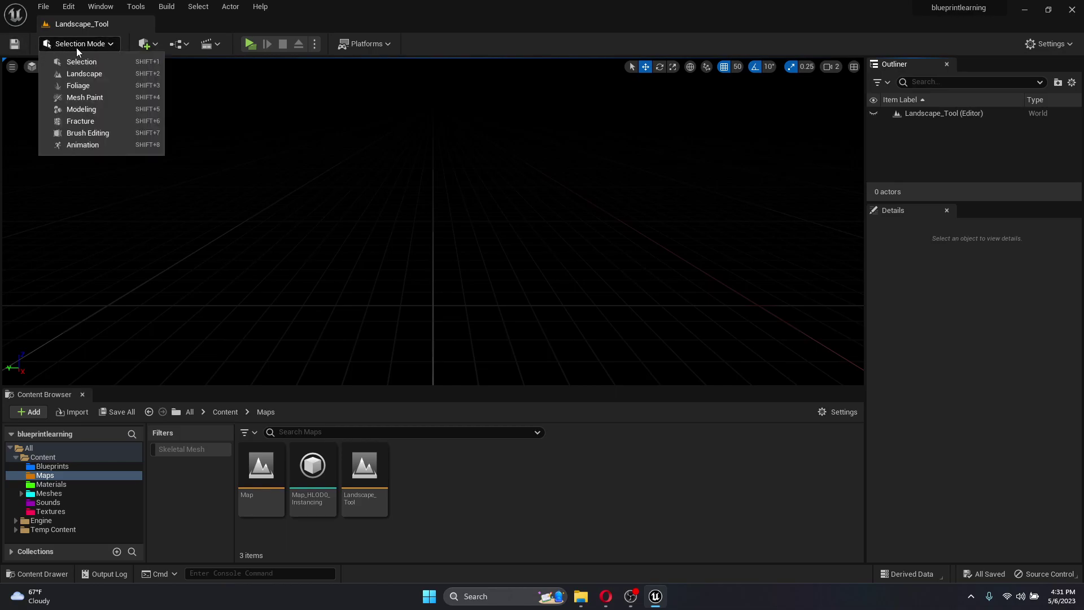
click(84, 75)
right_drag(511, 207, 481, 157)
key(s)
key(s)
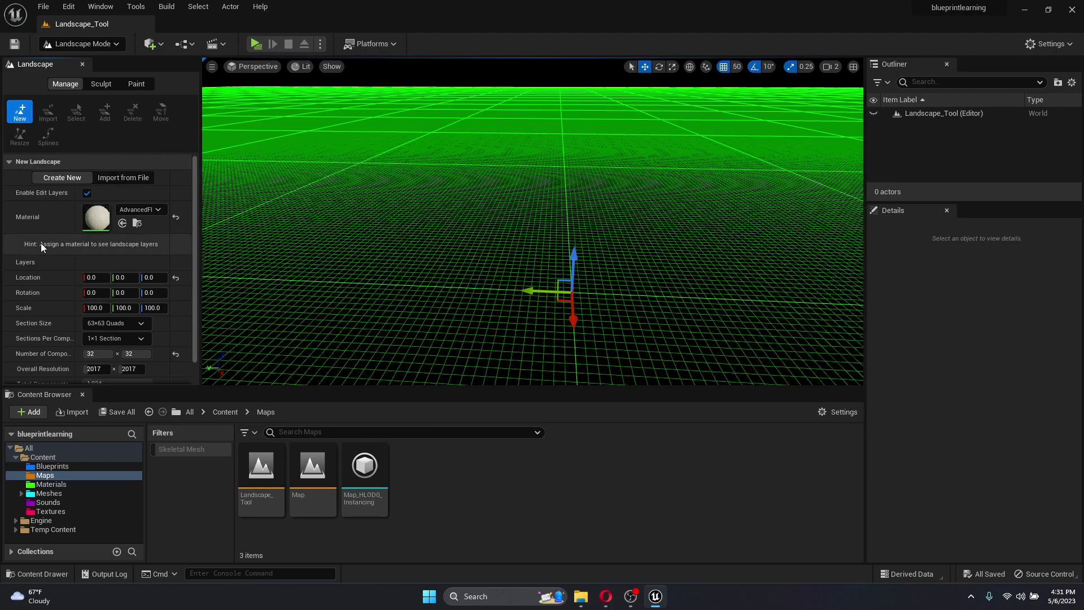
click(175, 217)
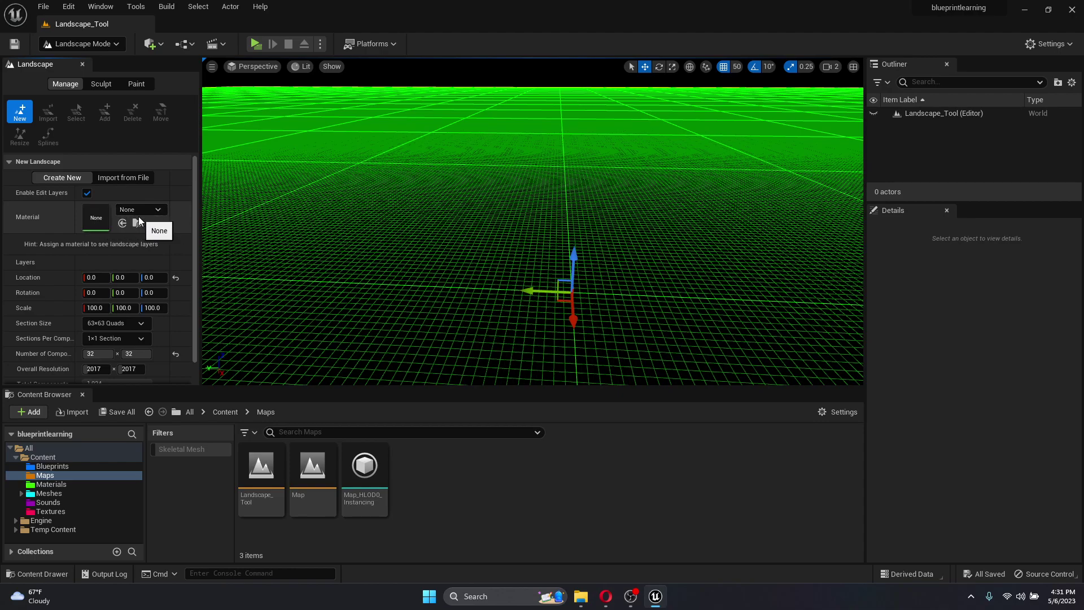
Create the landscape with 63×63 quads per section, 1×1 section per component and 32×32 components.
scroll(73, 257, down, 1)
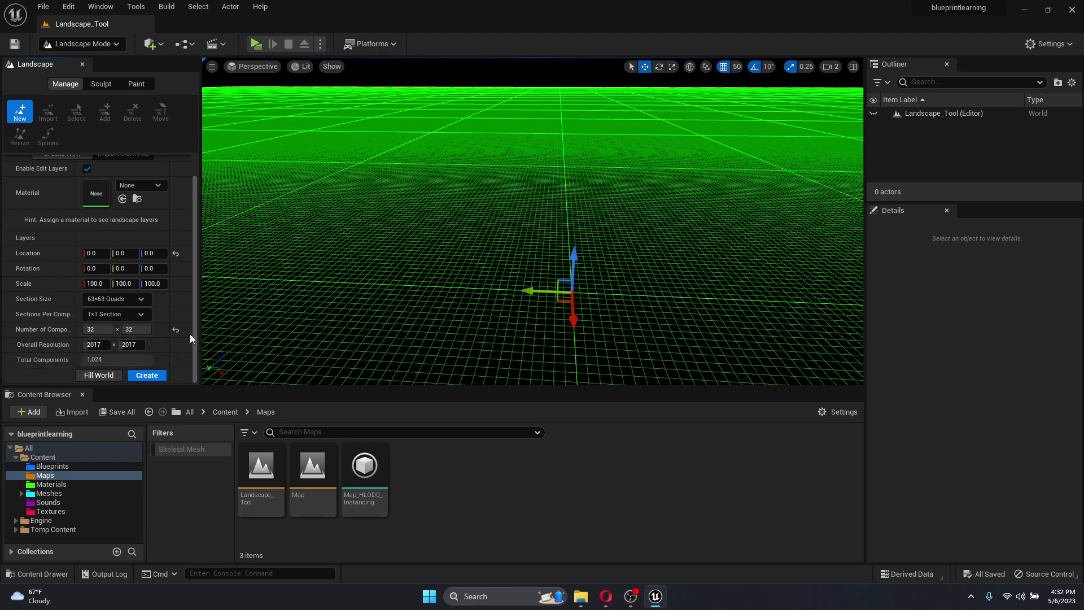
click(115, 300)
click(97, 302)
click(84, 377)
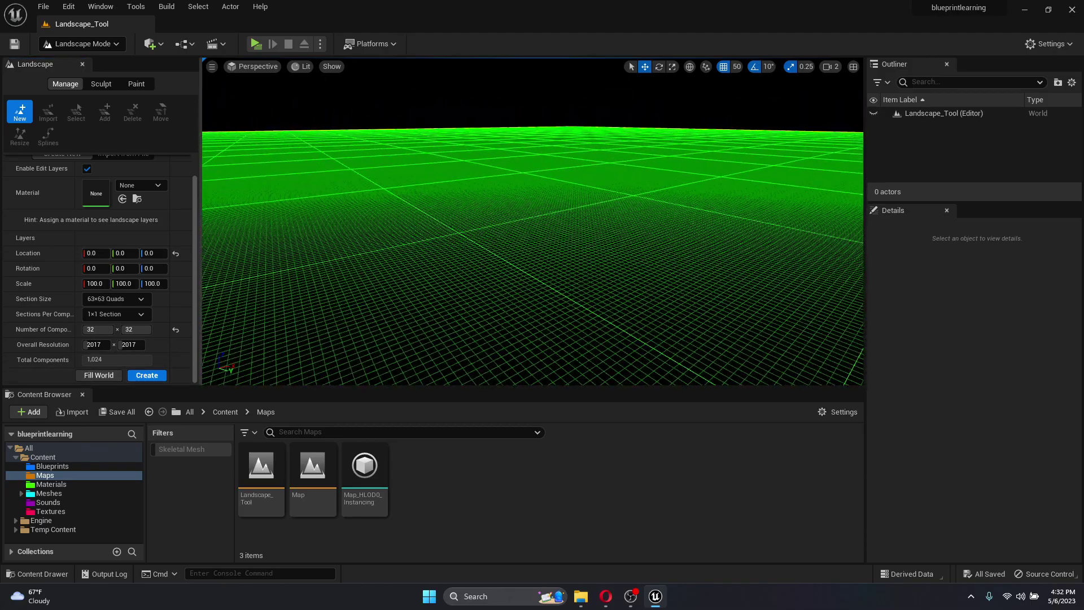
right_drag(244, 327, 208, 318)
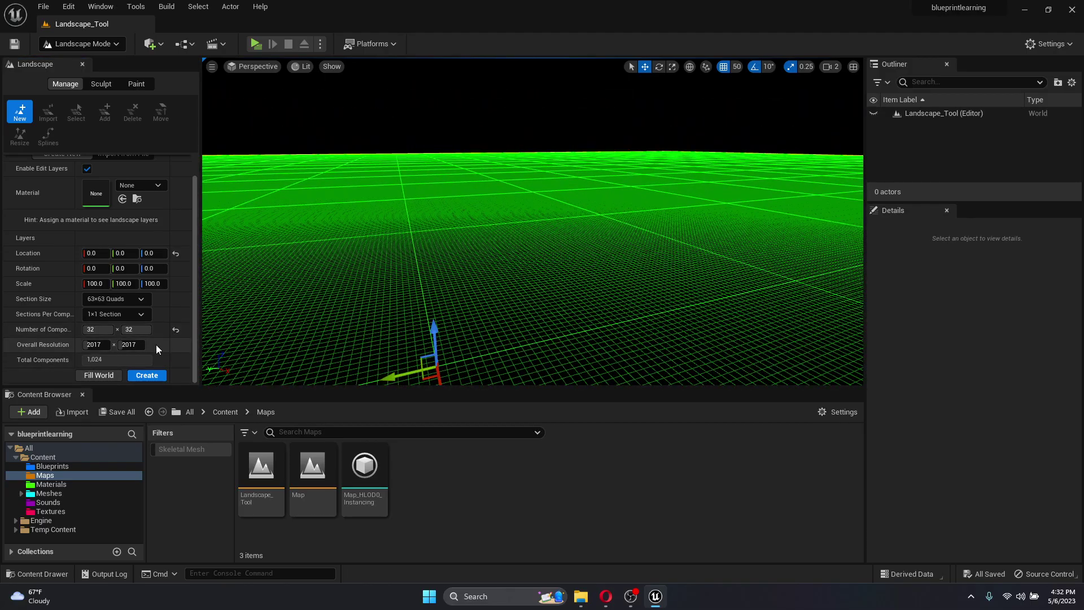
click(144, 377)
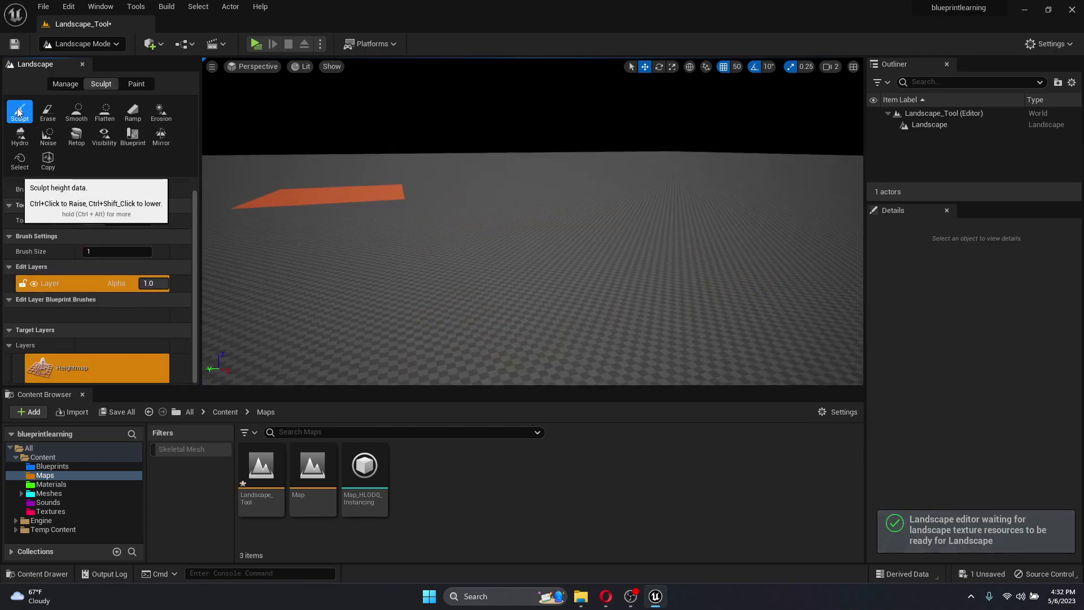
Set the Sculpt tool's brush type to the circular brush and keep Sculpt as the active tool.
right_drag(581, 210, 502, 238)
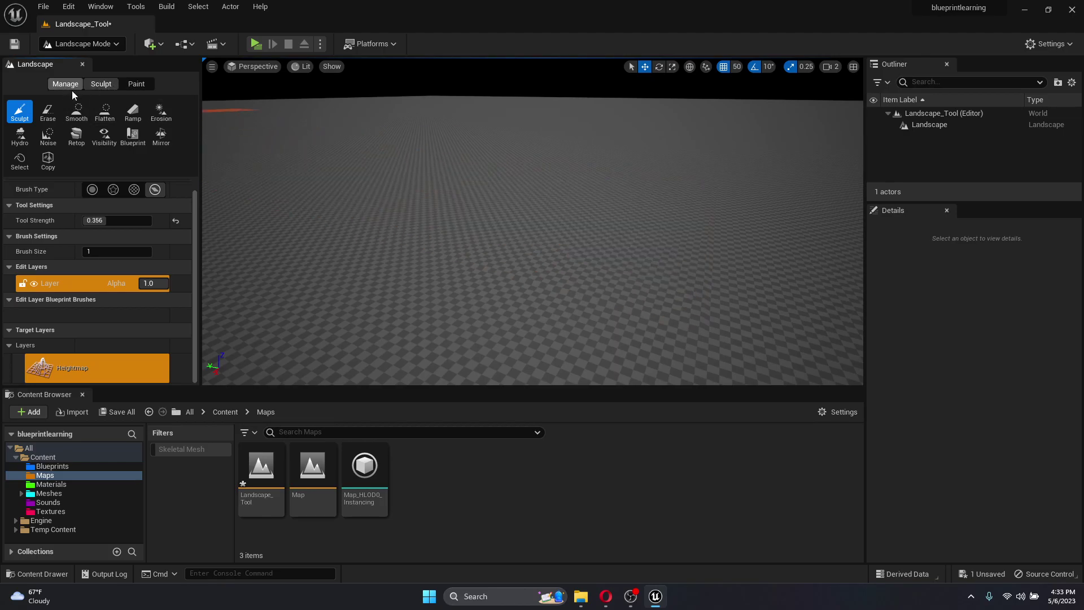
scroll(118, 295, up, 1)
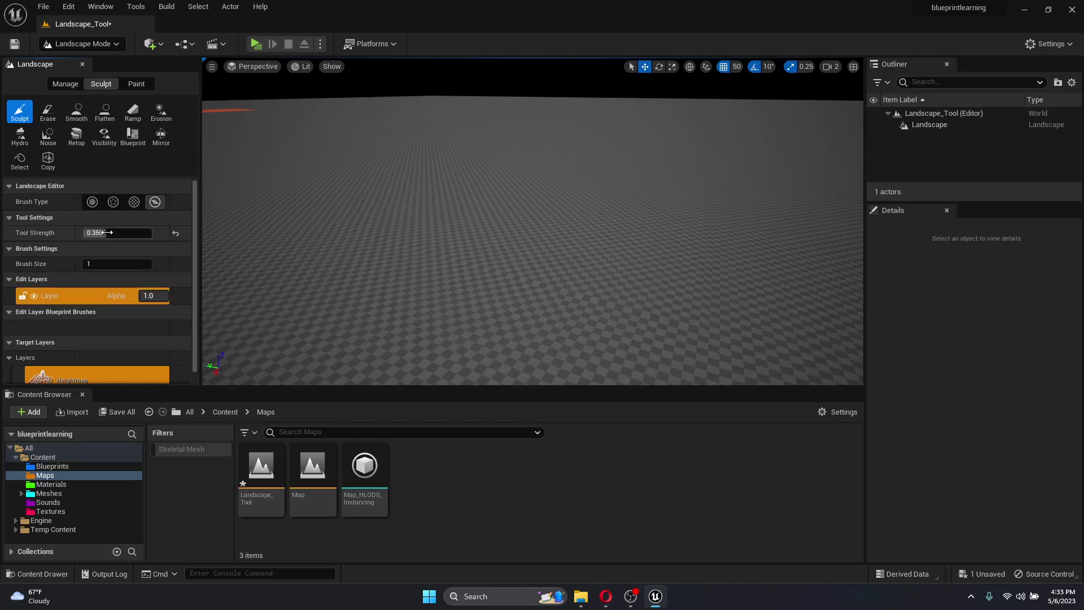
click(92, 201)
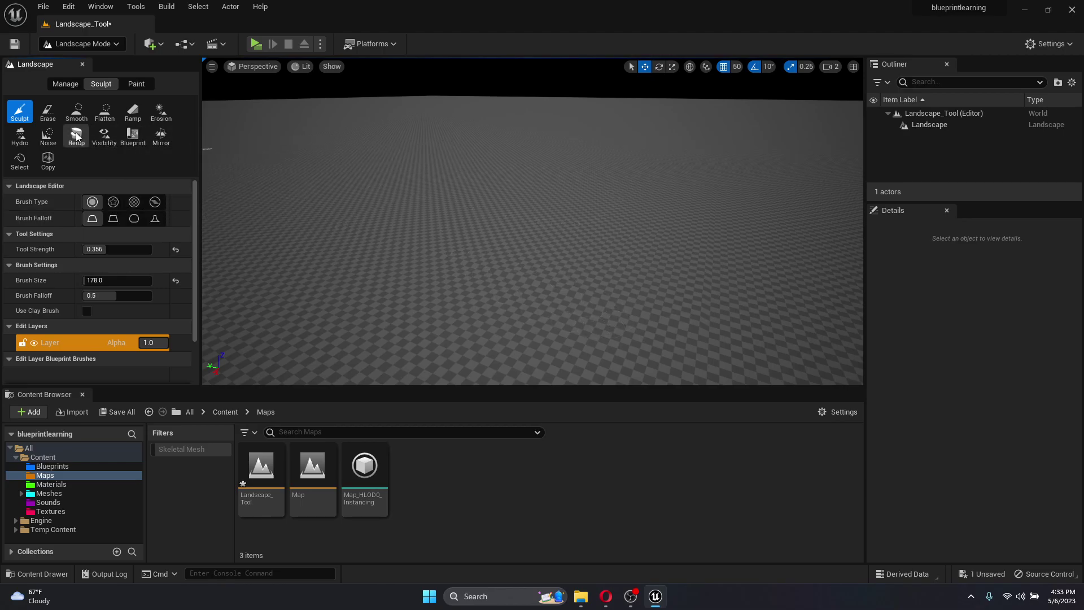
click(50, 115)
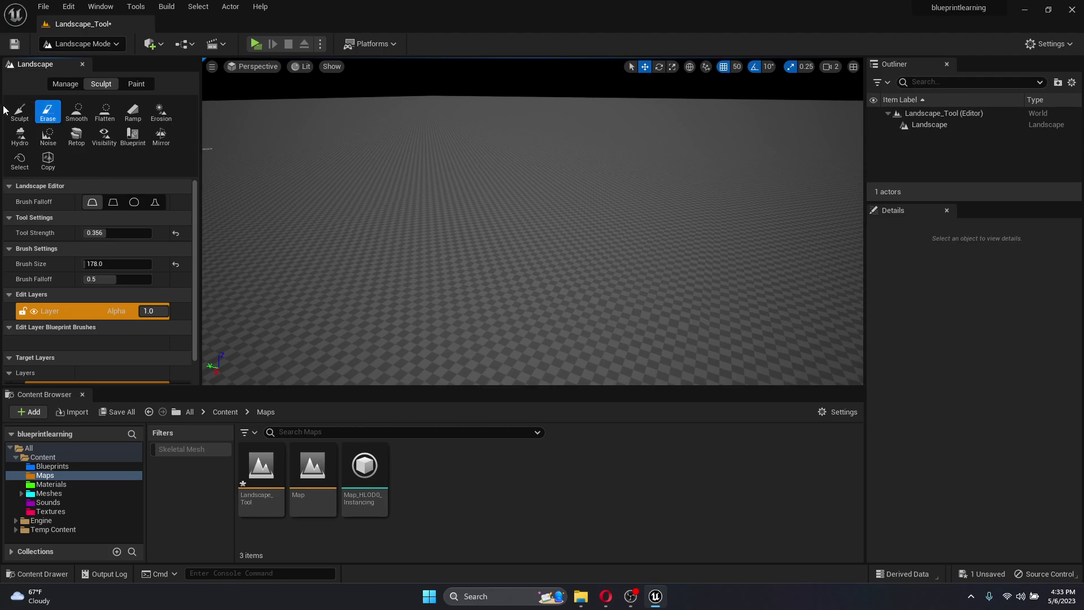
click(20, 112)
click(70, 187)
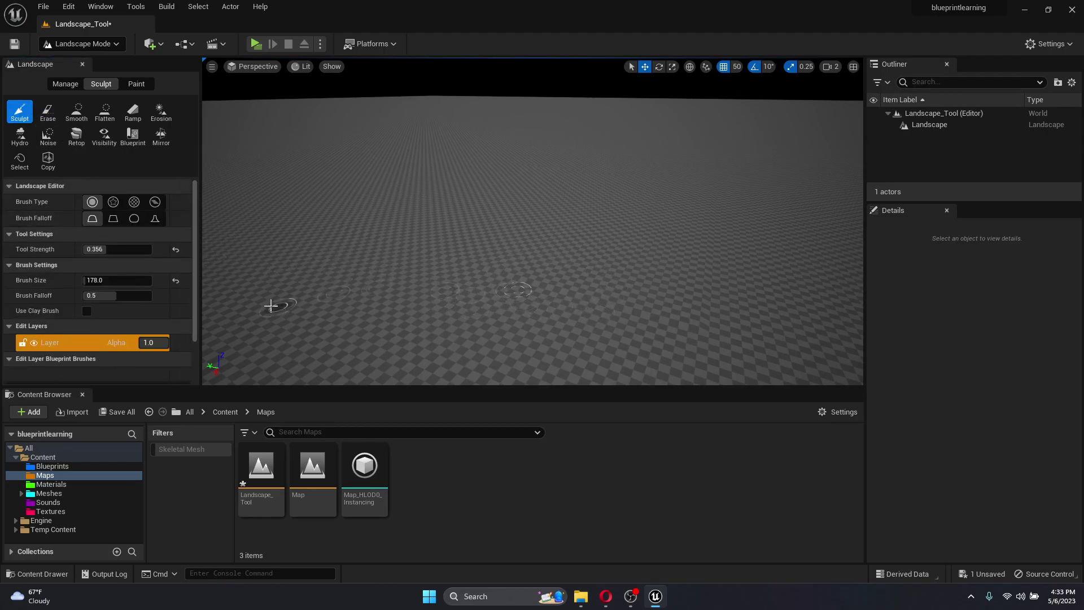
Enlarge the sculpt brush to a size of about 1406 and raise a hill on the flat landscape.
mouse_move(98, 280)
mouse_down()
mouse_move(147, 280)
mouse_move(111, 280)
mouse_up()
mouse_move(570, 311)
mouse_down()
mouse_move(491, 261)
mouse_move(587, 257)
mouse_up()
mouse_move(688, 275)
right_down()
mouse_move(713, 288)
mouse_move(734, 255)
mouse_move(752, 255)
right_up()
right_drag(527, 242, 692, 235)
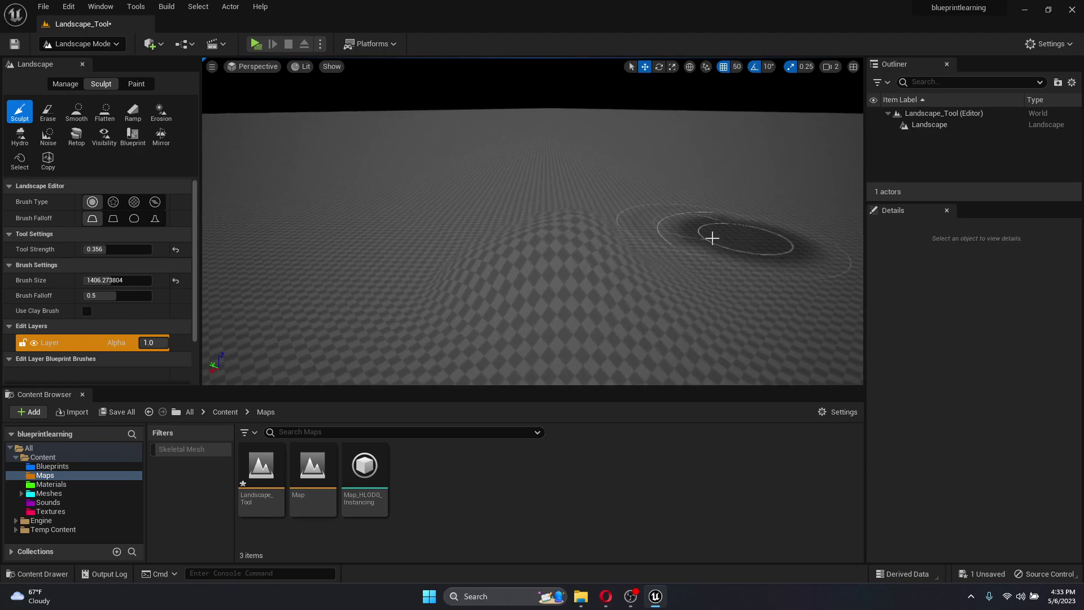
Remove the hill with the Erase tool and sculpt a taller hill in its place.
click(47, 112)
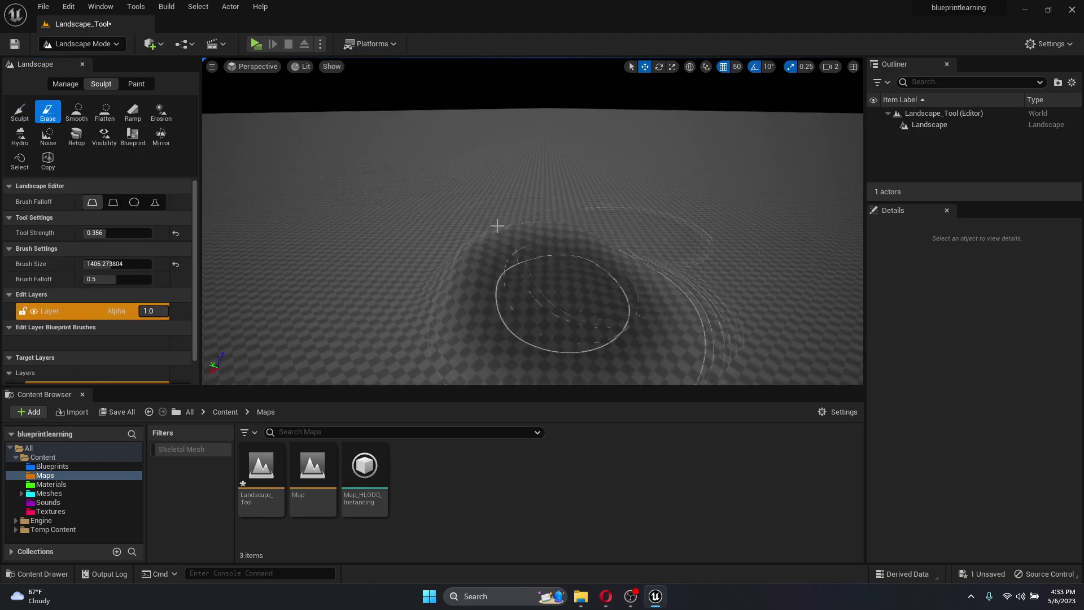
mouse_move(496, 223)
mouse_down()
mouse_move(618, 314)
mouse_move(566, 312)
mouse_move(665, 355)
mouse_move(771, 356)
mouse_move(624, 329)
mouse_move(714, 281)
mouse_move(526, 311)
mouse_move(469, 279)
mouse_move(299, 237)
mouse_up()
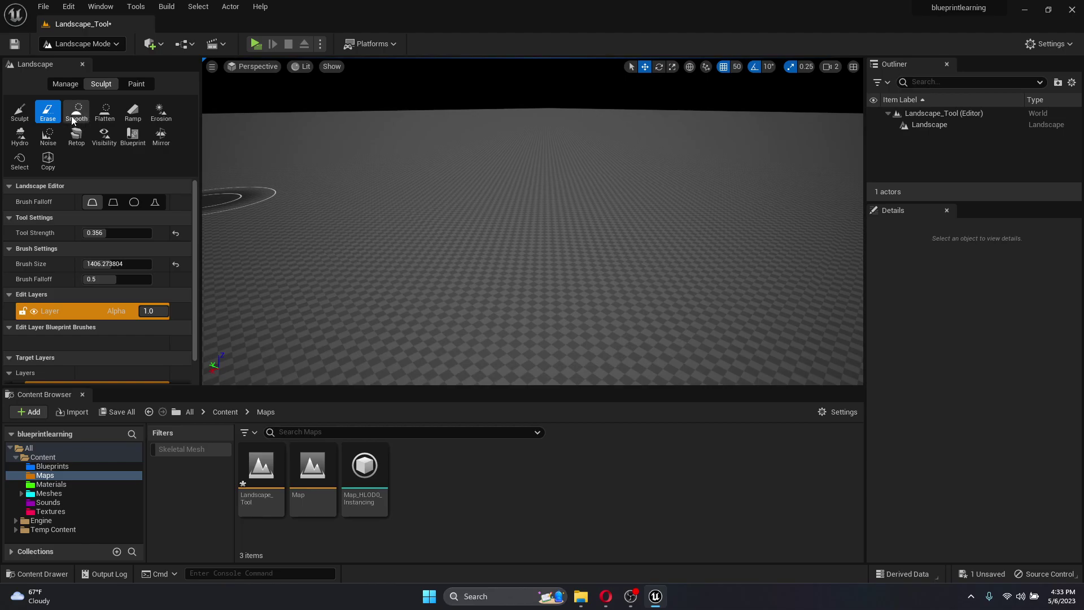
click(19, 112)
mouse_move(479, 265)
mouse_down()
mouse_move(566, 252)
mouse_move(528, 259)
mouse_move(624, 283)
mouse_move(319, 299)
mouse_up()
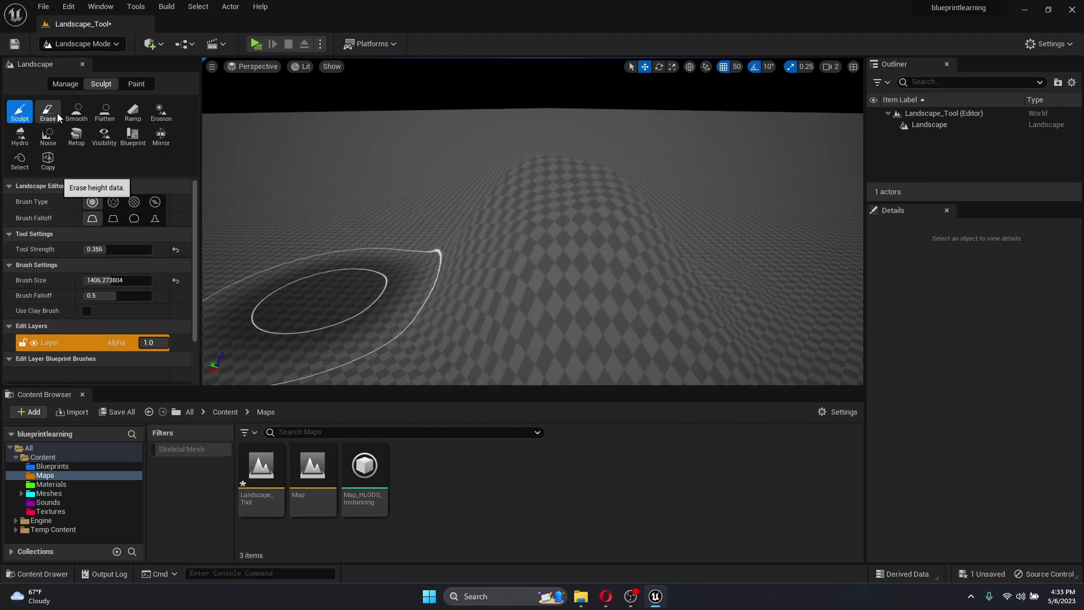
Smooth the tall hill into a low, gentle mound with the Smooth tool, undoing the first stroke along the way.
click(77, 112)
mouse_move(670, 245)
right_down()
mouse_move(846, 294)
mouse_move(677, 259)
mouse_move(670, 244)
right_up()
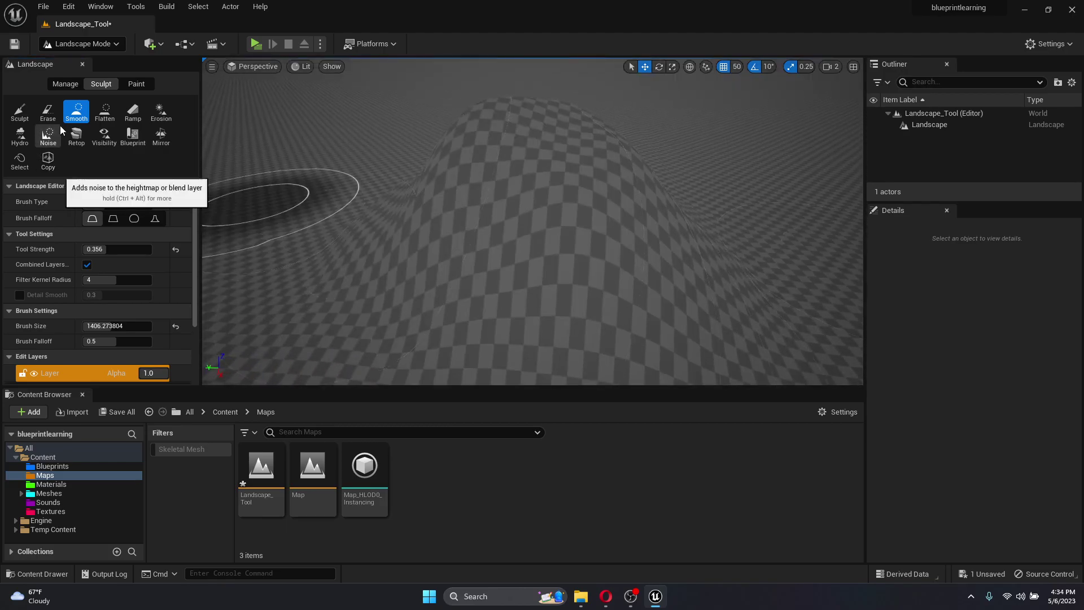
right_drag(322, 151, 396, 158)
mouse_move(458, 175)
mouse_down()
mouse_move(305, 152)
mouse_move(442, 169)
mouse_move(484, 239)
mouse_move(448, 150)
mouse_move(242, 222)
mouse_up()
key(ctrl+z)
right_drag(506, 239, 395, 239)
mouse_move(617, 239)
mouse_down()
mouse_move(634, 153)
mouse_move(544, 153)
mouse_move(459, 221)
mouse_move(268, 300)
mouse_move(326, 348)
mouse_up()
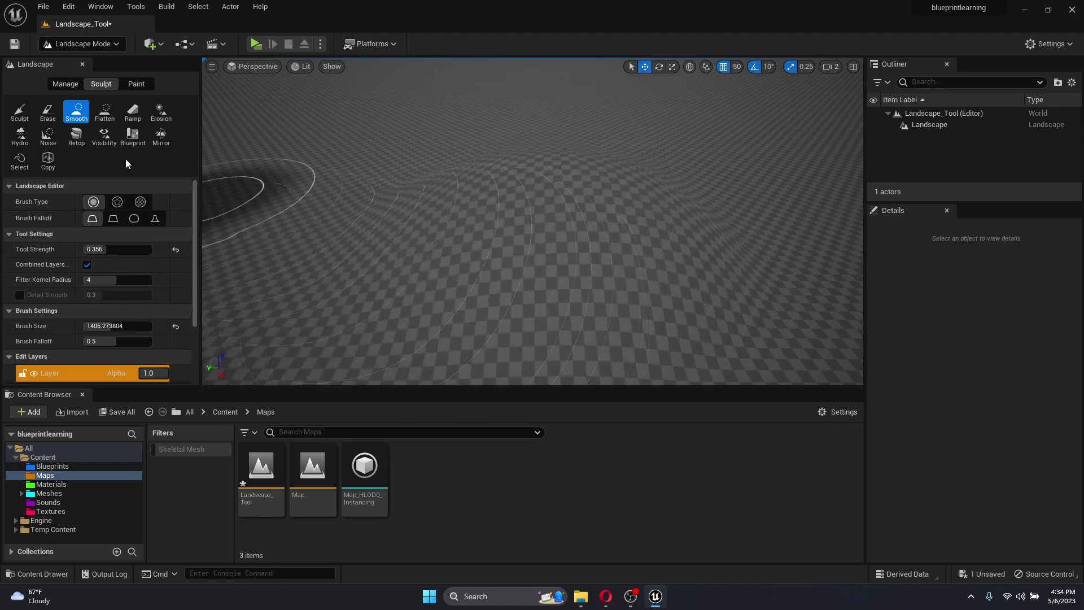
Flatten patches of the terrain around the mound with the Flatten tool at a brush size of about 1406.
click(106, 113)
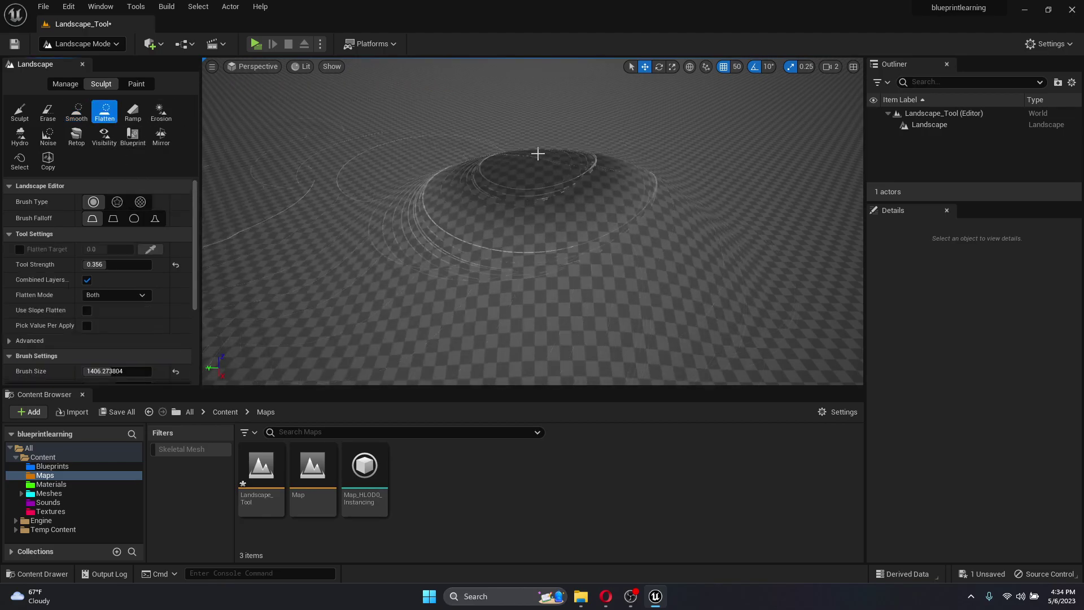
right_drag(584, 208, 685, 204)
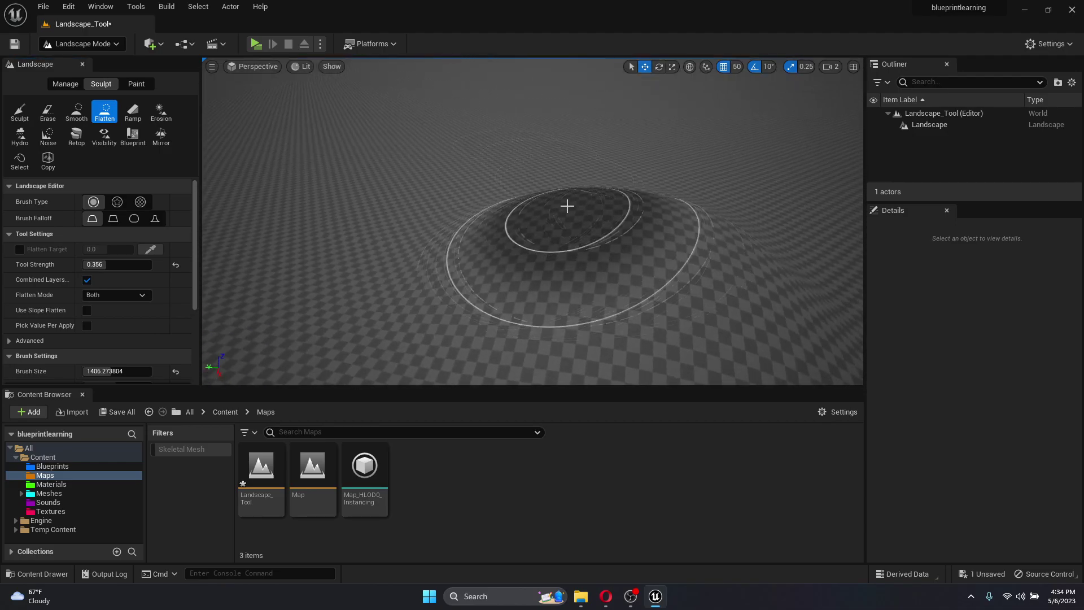
mouse_move(368, 213)
mouse_down()
mouse_move(414, 230)
mouse_move(372, 199)
mouse_move(321, 184)
mouse_move(607, 218)
mouse_move(578, 209)
mouse_move(591, 181)
mouse_move(617, 167)
mouse_move(703, 179)
mouse_move(764, 222)
mouse_move(789, 270)
mouse_move(733, 304)
mouse_move(523, 322)
mouse_up()
mouse_move(523, 322)
right_down()
mouse_move(378, 313)
mouse_move(406, 314)
mouse_move(344, 271)
right_up()
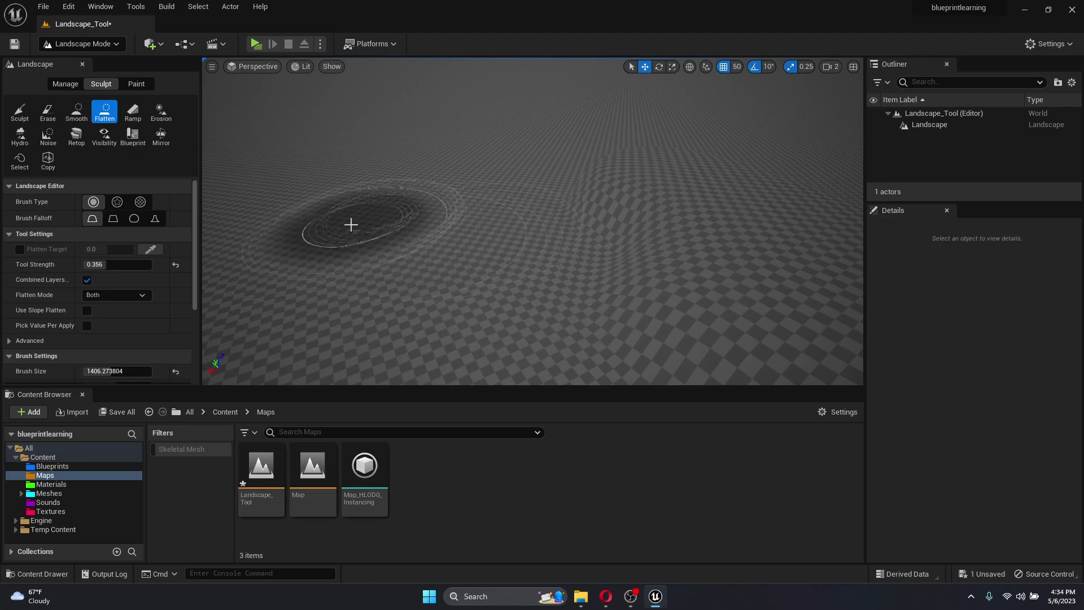
mouse_move(382, 228)
mouse_down()
mouse_move(438, 230)
mouse_move(583, 184)
mouse_move(702, 189)
mouse_move(717, 292)
mouse_move(622, 184)
mouse_move(750, 227)
mouse_move(594, 203)
mouse_move(506, 169)
mouse_move(452, 242)
mouse_move(351, 217)
mouse_up()
Place two widely spaced ramp points across the sculpted terrain with the Ramp tool and add a ramp between them.
click(126, 116)
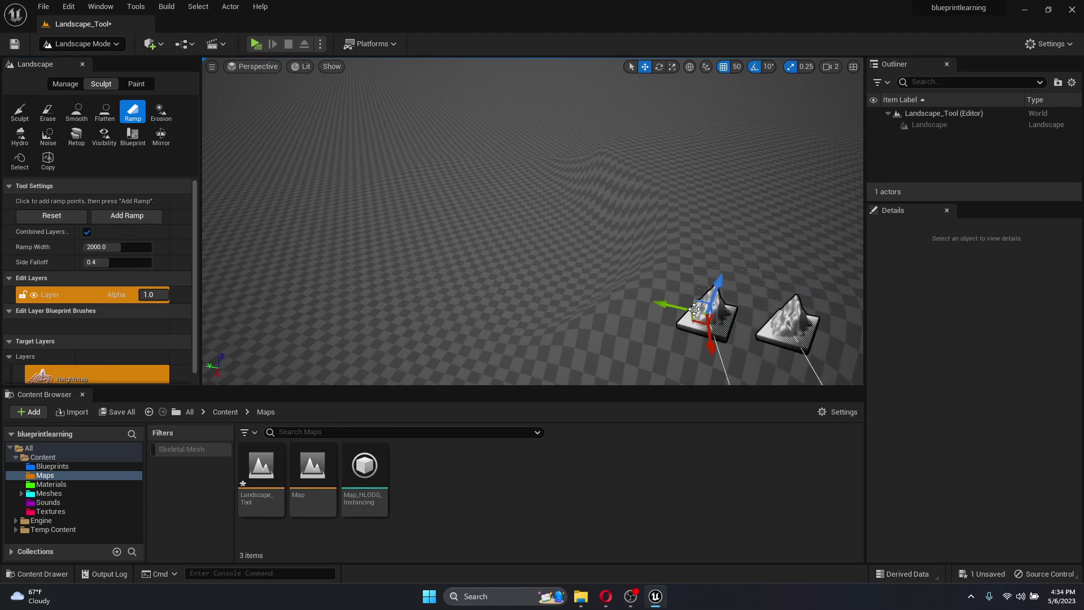
drag(690, 306, 271, 234)
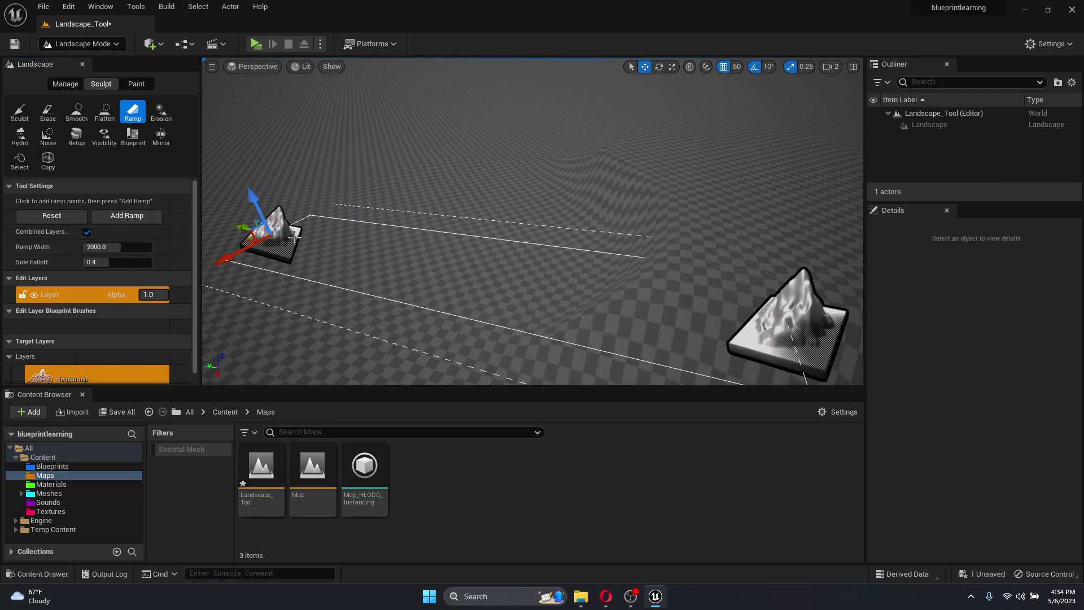
click(113, 216)
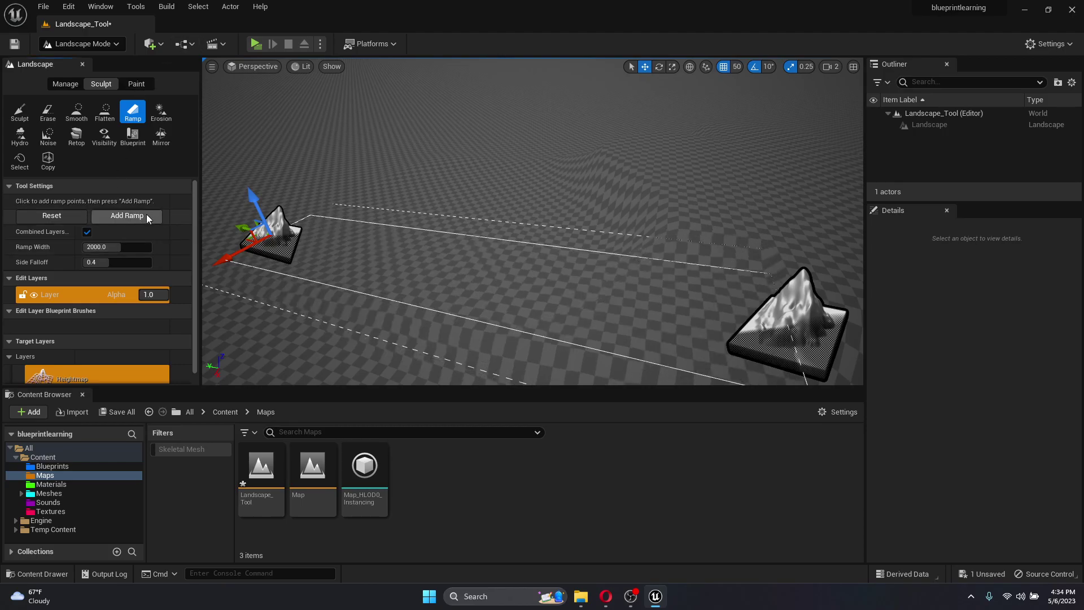
right_drag(361, 220, 463, 248)
right_drag(265, 265, 264, 105)
click(160, 112)
click(136, 115)
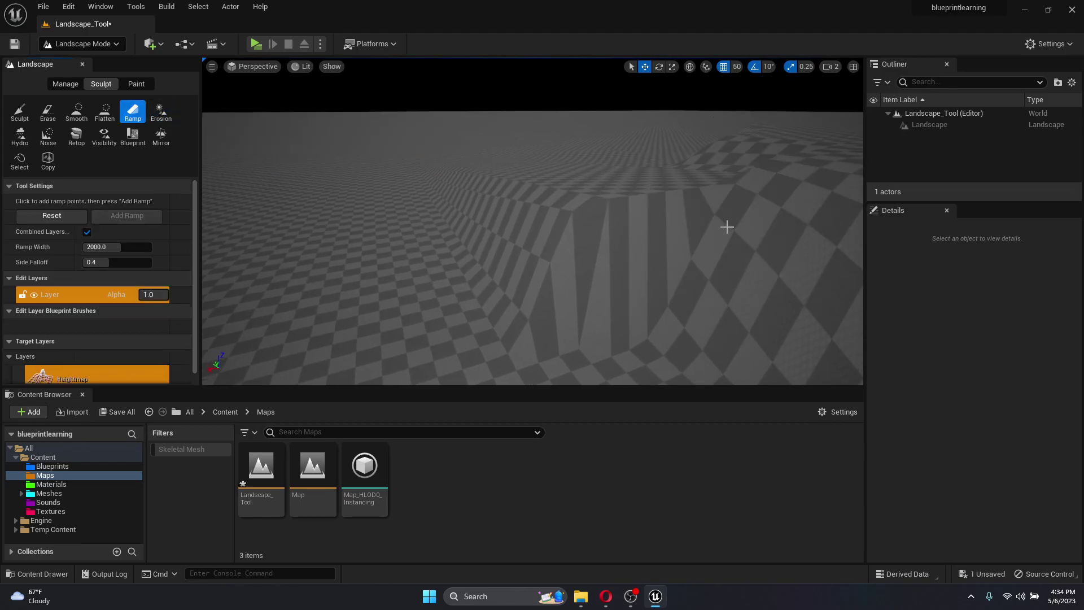
right_drag(723, 234, 555, 194)
Erode the ramp and the adjoining raised ground with the Erosion tool.
click(164, 116)
mouse_move(463, 221)
mouse_down()
mouse_move(479, 222)
mouse_move(547, 131)
mouse_move(569, 155)
mouse_move(432, 145)
mouse_move(658, 116)
mouse_up()
right_drag(659, 115, 545, 93)
right_drag(627, 121, 618, 124)
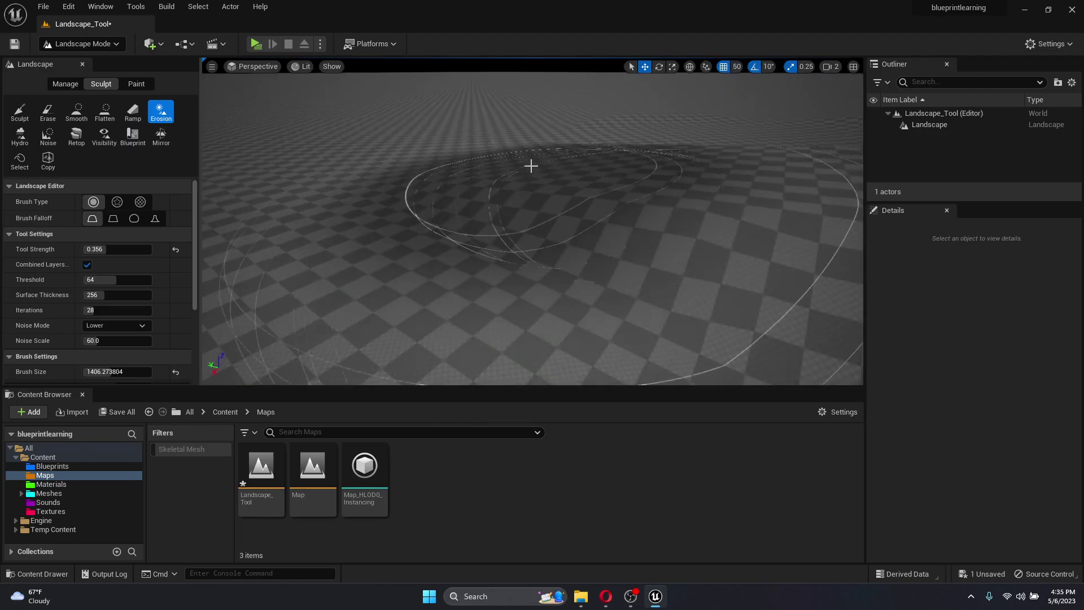
Switch to the Hydro erosion tool and look over the sculpted slopes with its brush.
click(20, 137)
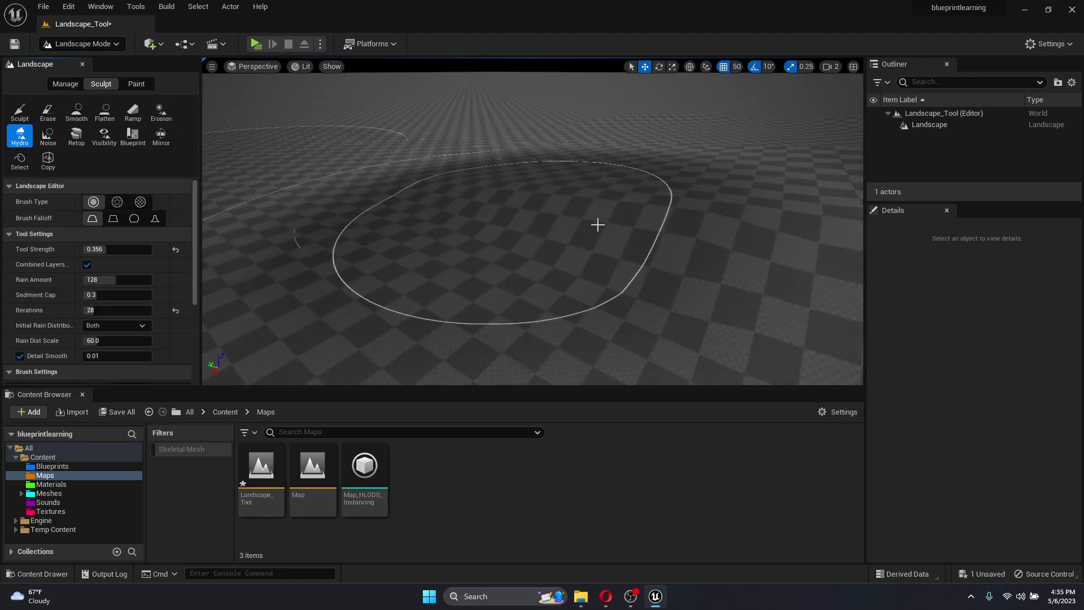
right_drag(438, 214, 610, 200)
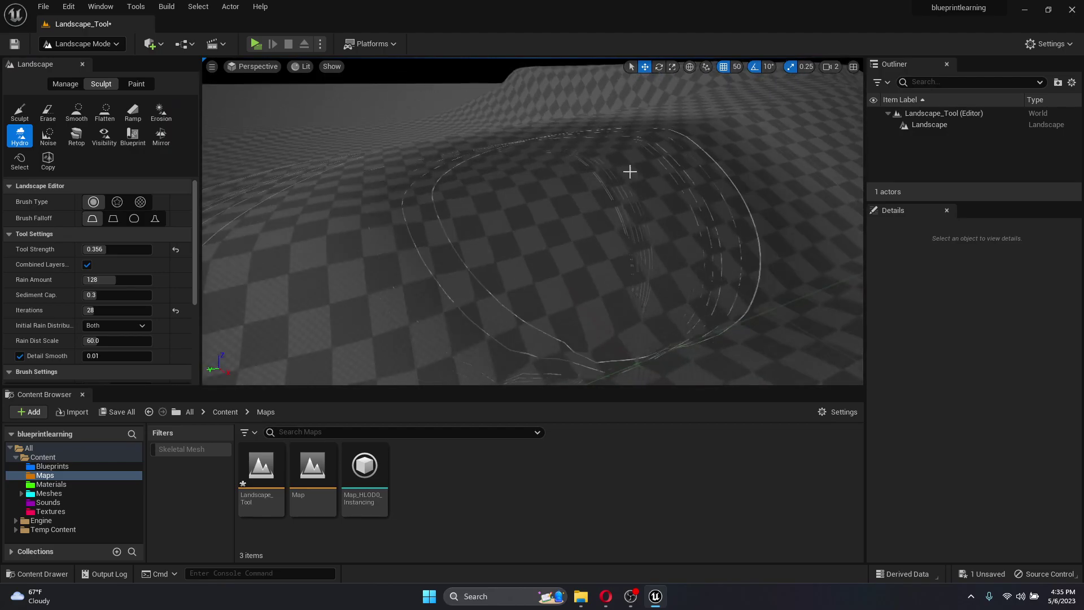
right_drag(753, 169, 852, 158)
mouse_move(665, 231)
right_down()
mouse_move(520, 295)
mouse_move(670, 286)
mouse_move(395, 248)
right_up()
Add noise to part of the terrain with the Noise tool set to the Both noise mode.
click(49, 139)
mouse_move(573, 237)
right_down()
mouse_move(666, 293)
mouse_move(689, 249)
right_up()
mouse_move(761, 180)
mouse_down()
mouse_move(794, 213)
mouse_move(786, 264)
mouse_move(800, 205)
mouse_up()
right_drag(795, 203, 858, 217)
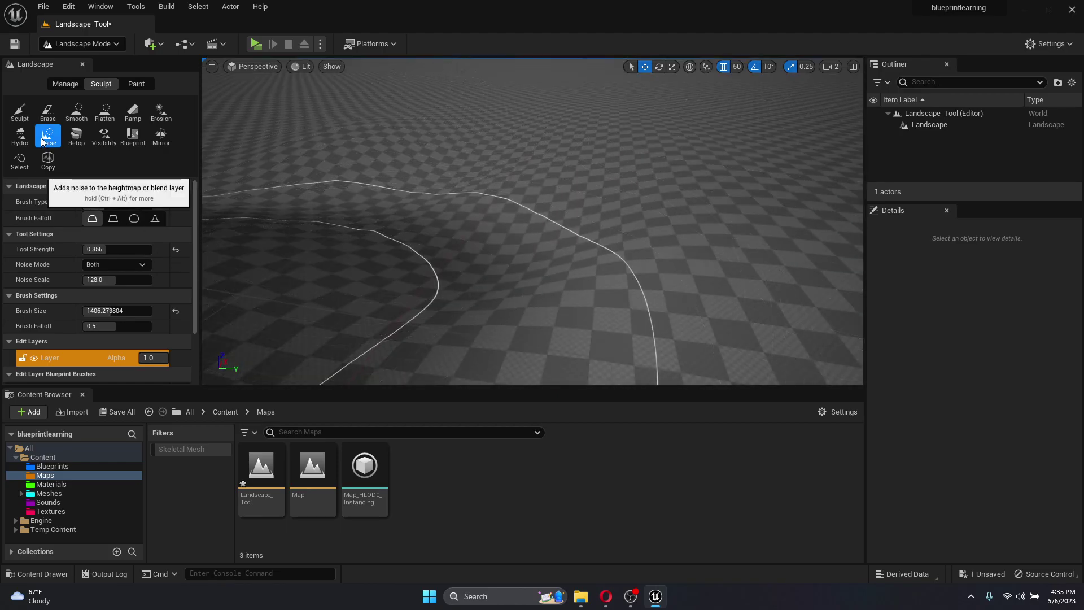
Examine the options of the Retopologize tool and the Blueprint brush tool.
click(76, 136)
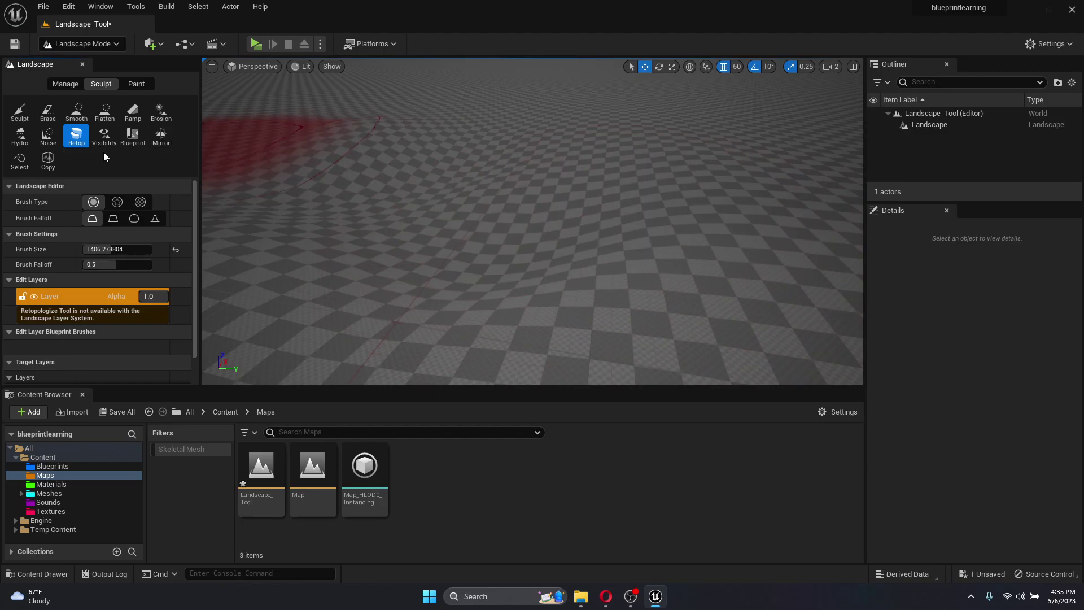
click(141, 143)
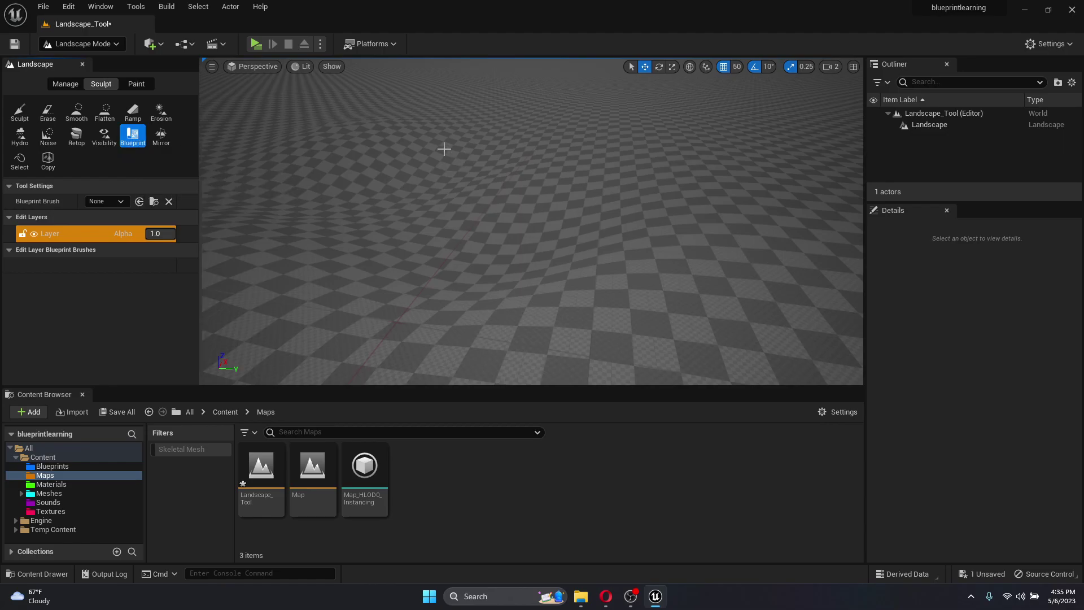
Activate the Mirror tool and examine its mirror plane and direction arrow across the landscape.
click(161, 135)
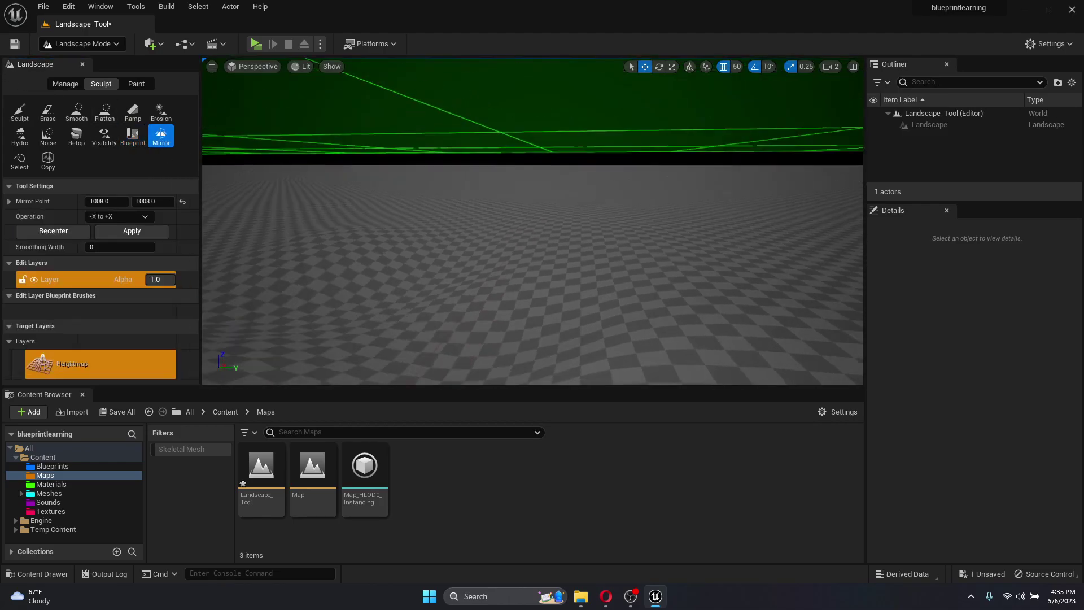
right_drag(532, 221, 248, 262)
right_drag(532, 242, 425, 206)
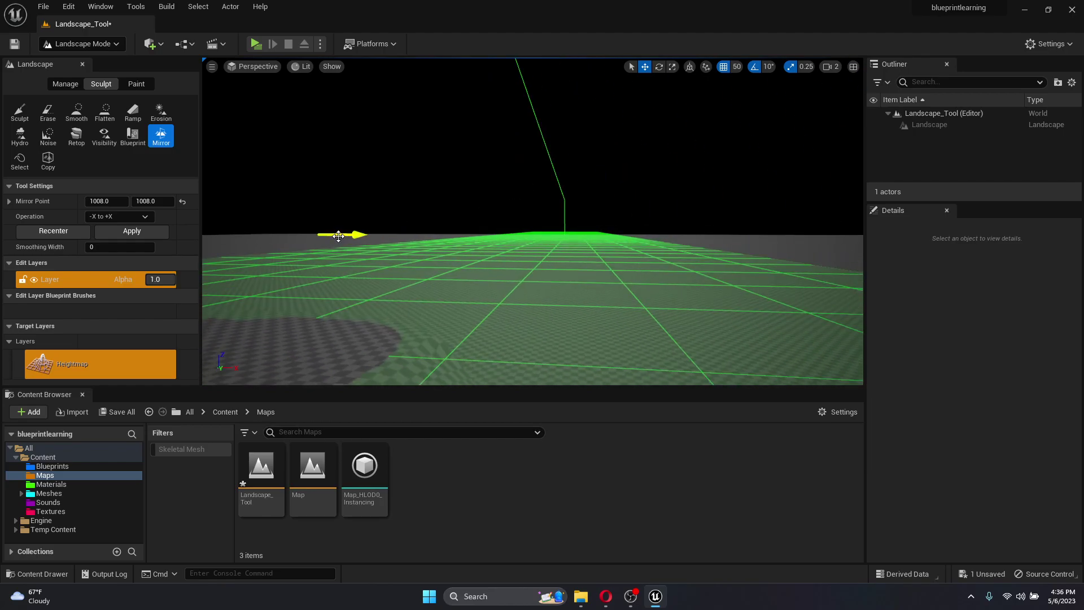
right_drag(338, 236, 386, 248)
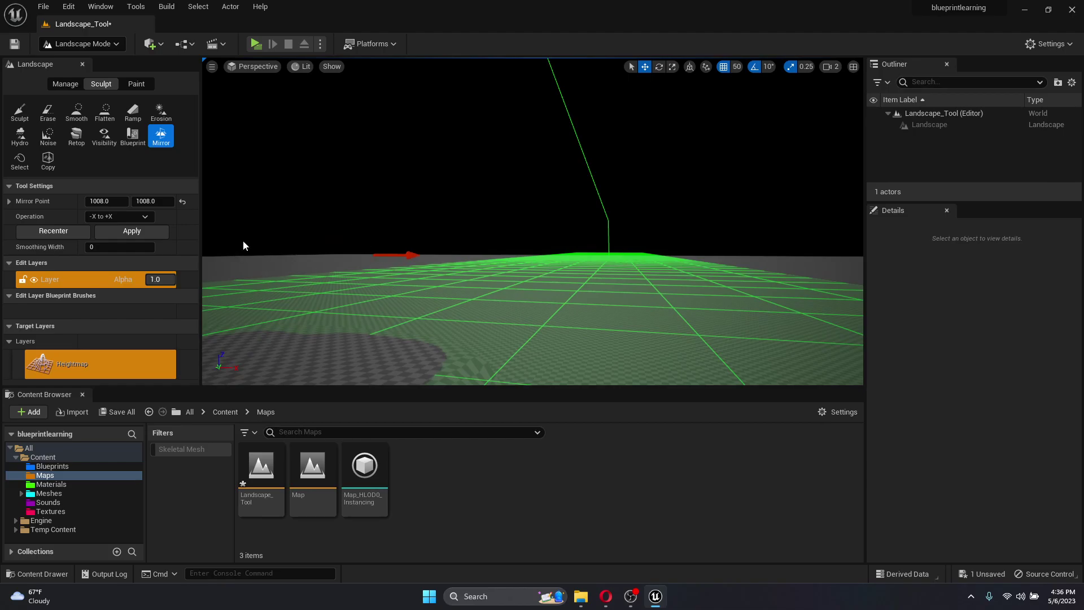
right_drag(346, 281, 414, 240)
right_drag(546, 234, 552, 276)
mouse_move(417, 181)
right_down()
mouse_move(509, 176)
mouse_move(416, 181)
right_up()
Paint a large region selection over the sculpted terrain with the Select tool at brush size 2048, and clear the region selection.
click(19, 170)
mouse_move(547, 234)
right_down()
mouse_move(547, 220)
mouse_move(547, 270)
right_up()
drag(546, 234, 317, 182)
mouse_move(316, 181)
right_down()
mouse_move(265, 170)
mouse_move(265, 226)
right_up()
mouse_move(508, 226)
mouse_down()
mouse_move(643, 198)
mouse_move(762, 148)
mouse_move(421, 175)
mouse_up()
right_drag(421, 175, 508, 192)
right_drag(398, 161, 439, 180)
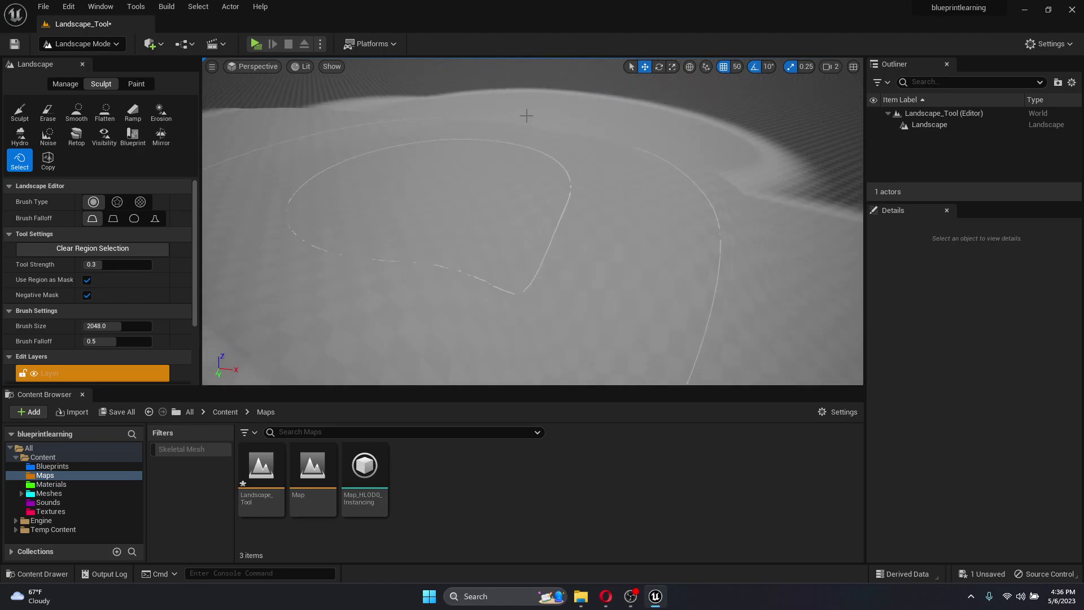
mouse_move(583, 102)
right_down()
mouse_move(429, 103)
mouse_move(583, 103)
right_up()
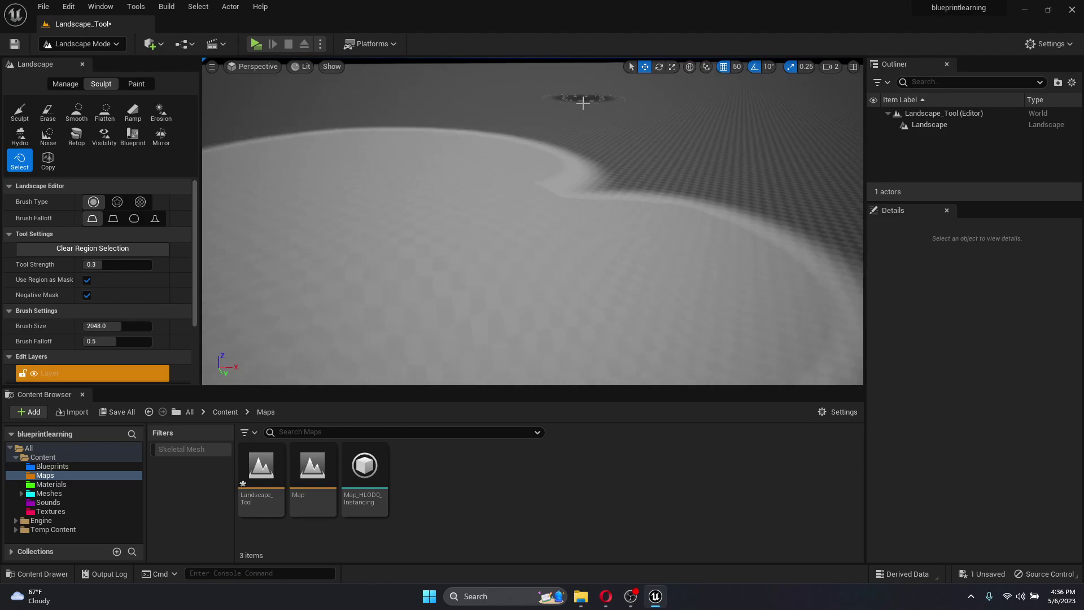
click(63, 248)
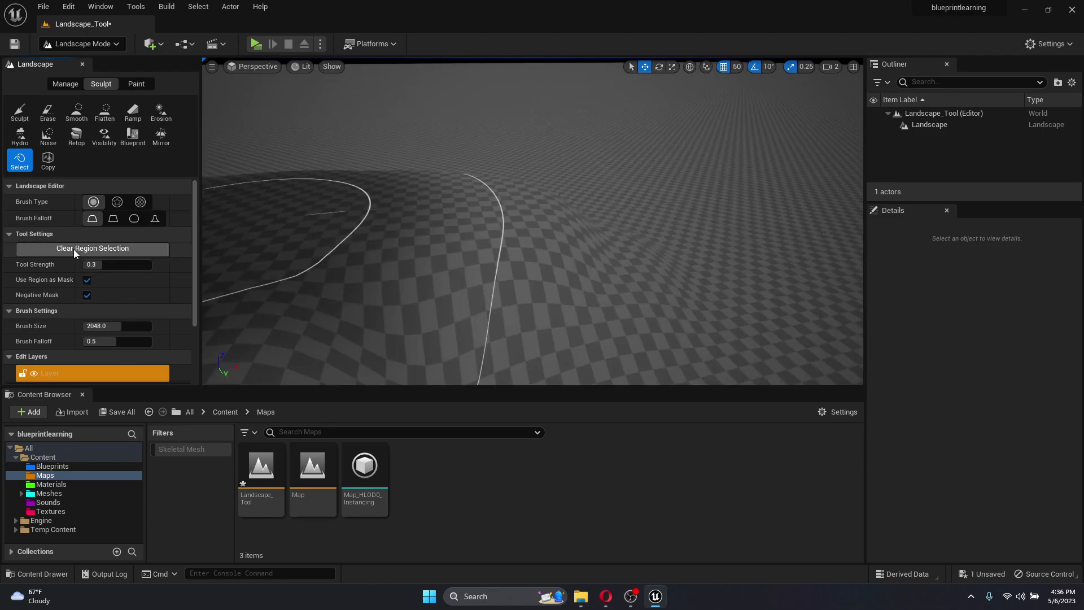
Activate the Copy tool and move its landscape gizmo along the Y axis away from the mound.
click(47, 161)
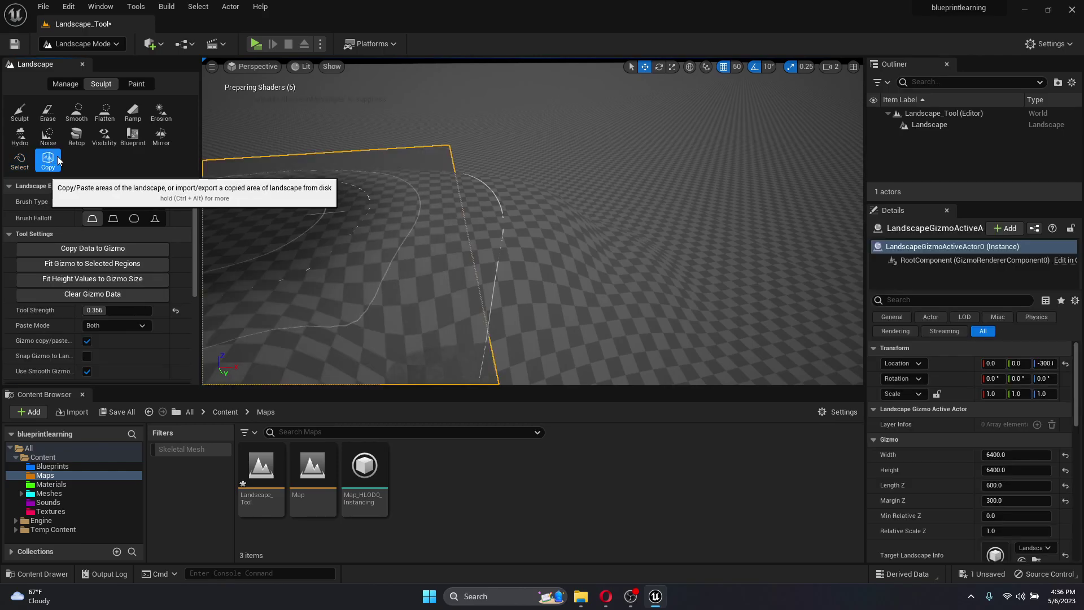
right_drag(492, 285, 500, 288)
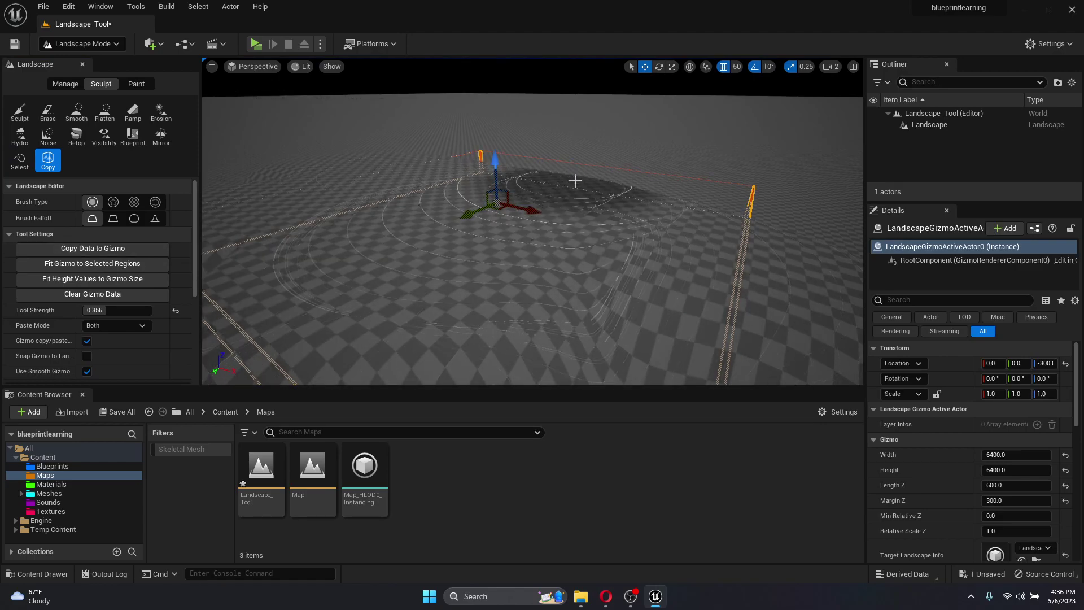
drag(487, 194, 611, 160)
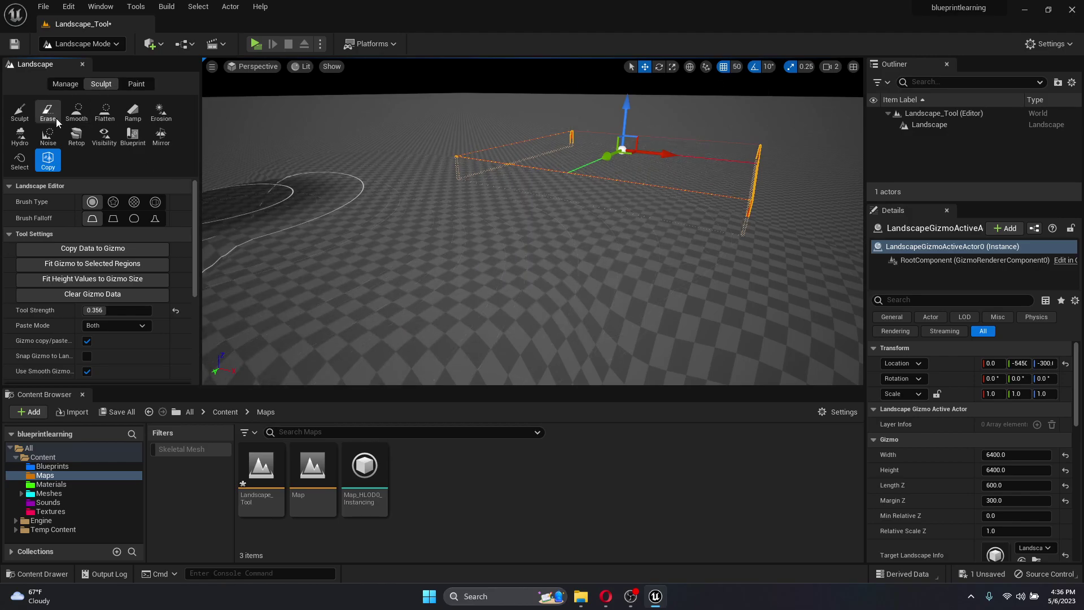
Switch the landscape editing to Paint and examine the Paint tool's brush and target layer settings.
click(137, 84)
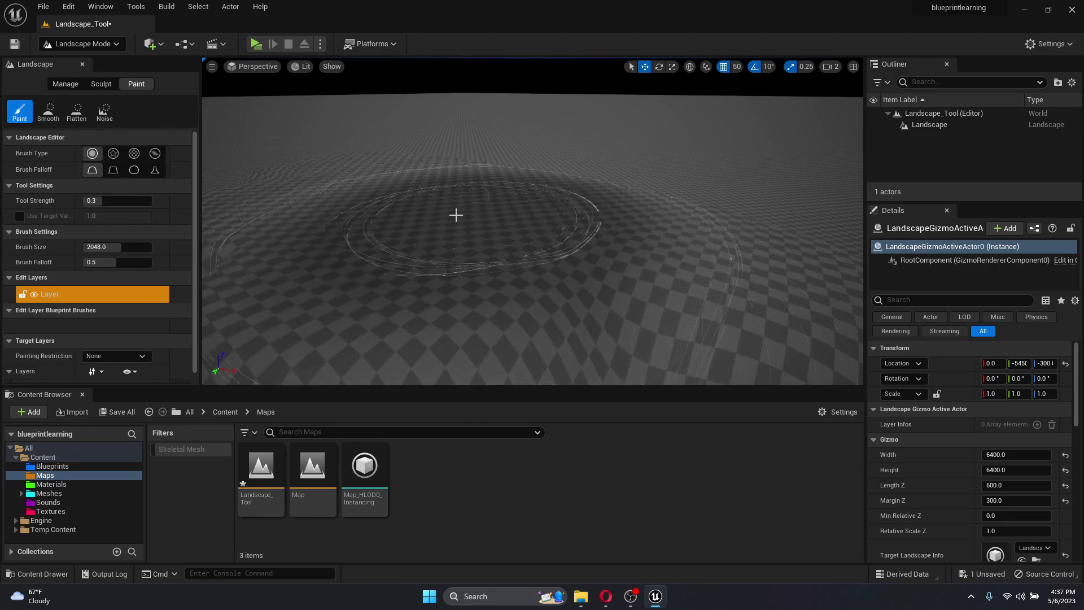
scroll(68, 339, down, 1)
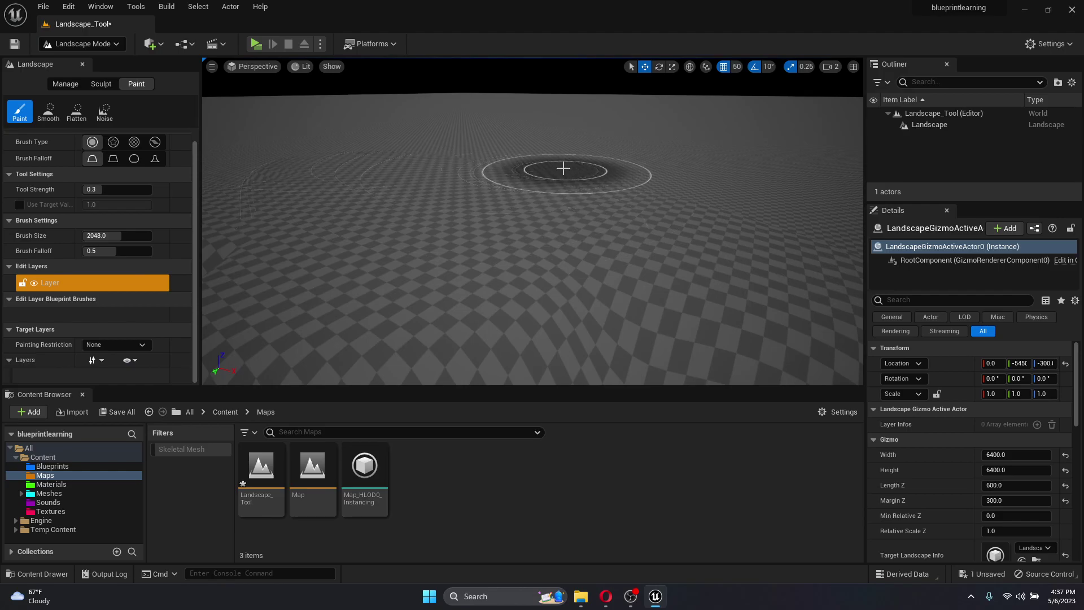
mouse_move(564, 167)
right_down()
mouse_move(563, 152)
mouse_move(554, 167)
right_up()
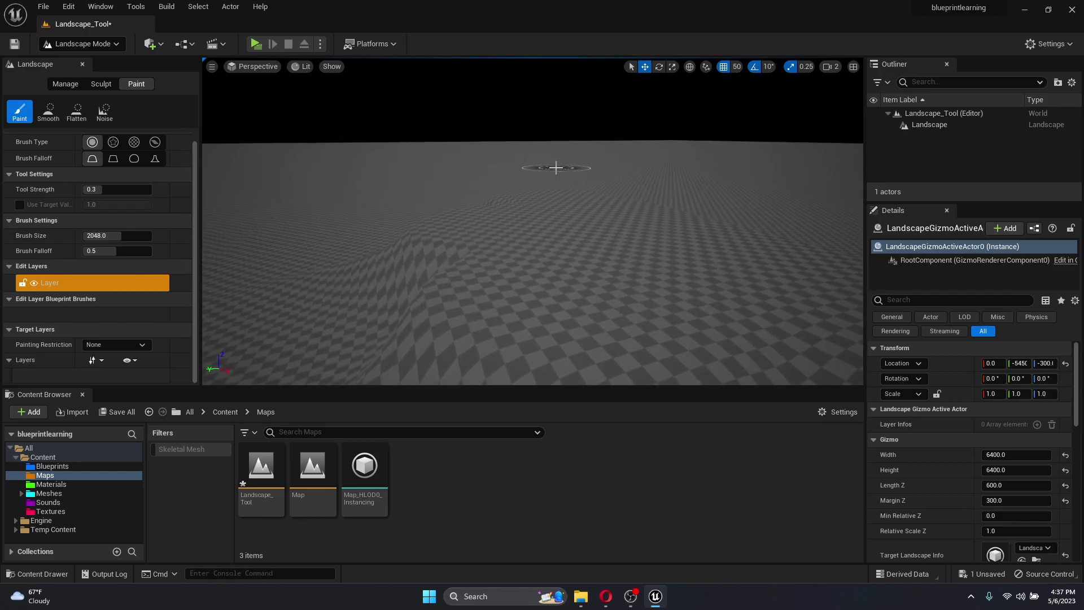